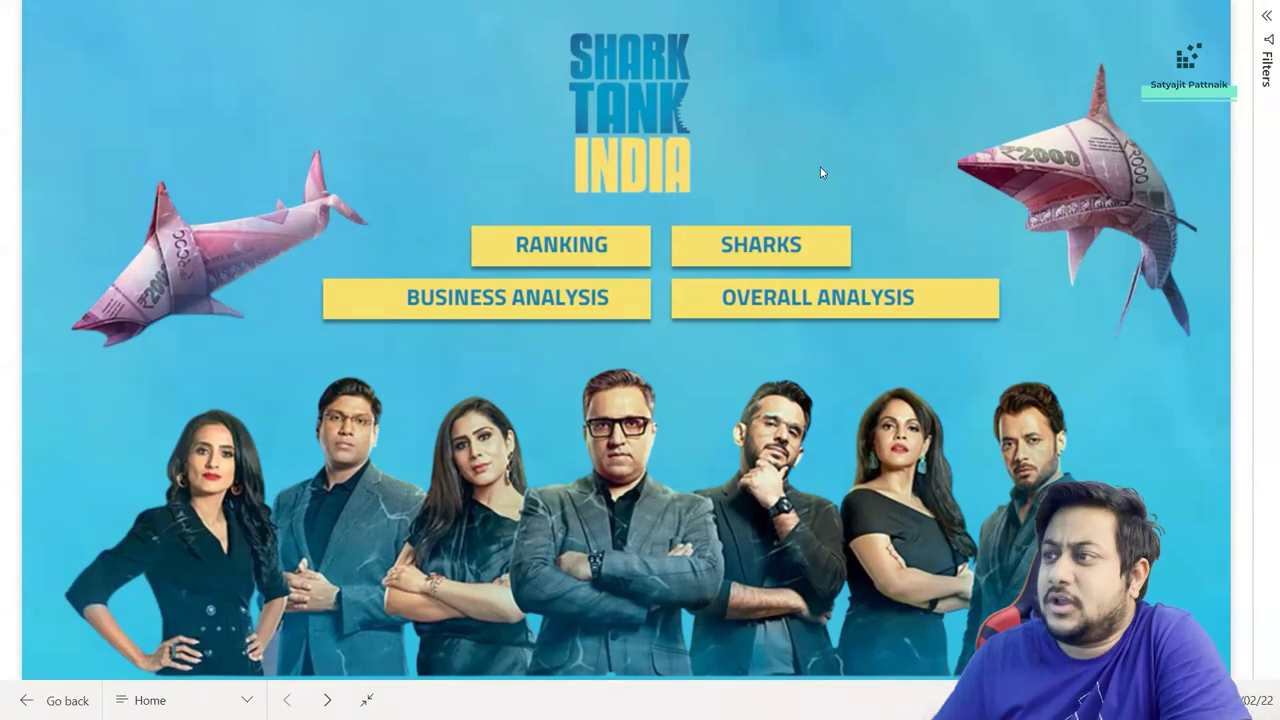
- Visit the Ranking, Sharks, Business Analysis and Overall Analysis pages, returning Home between each
click(570, 251)
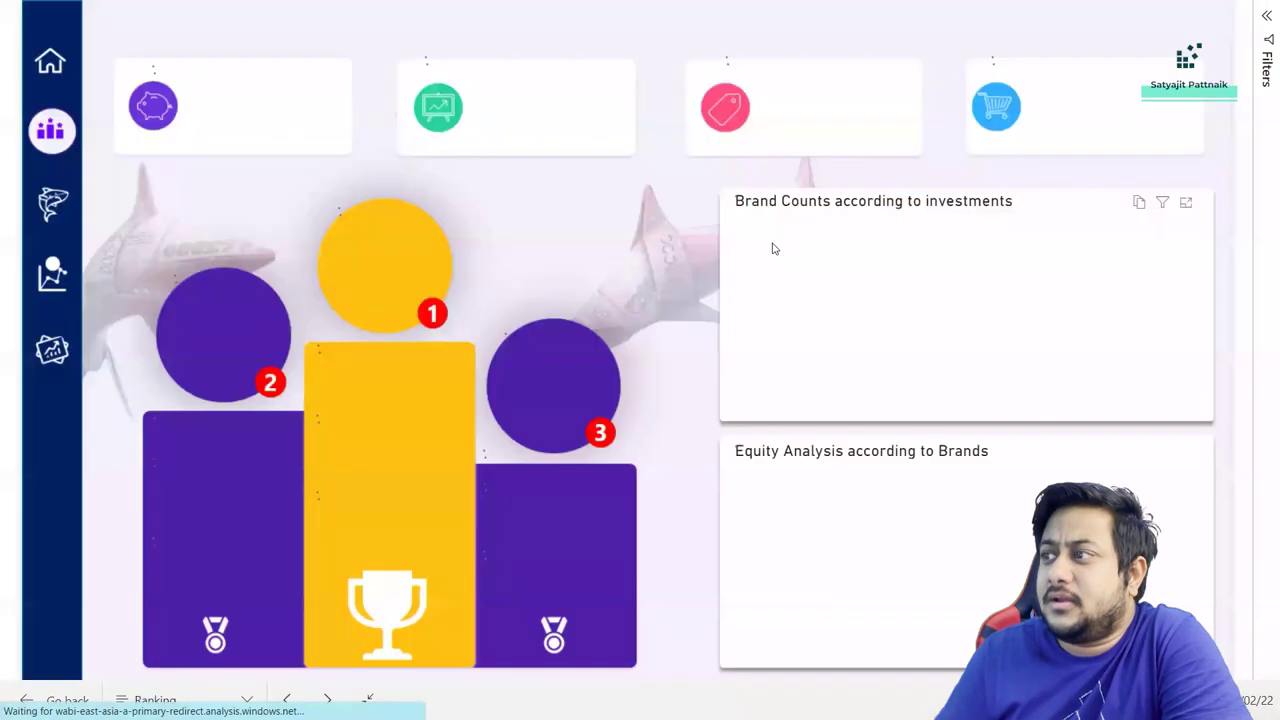
click(52, 61)
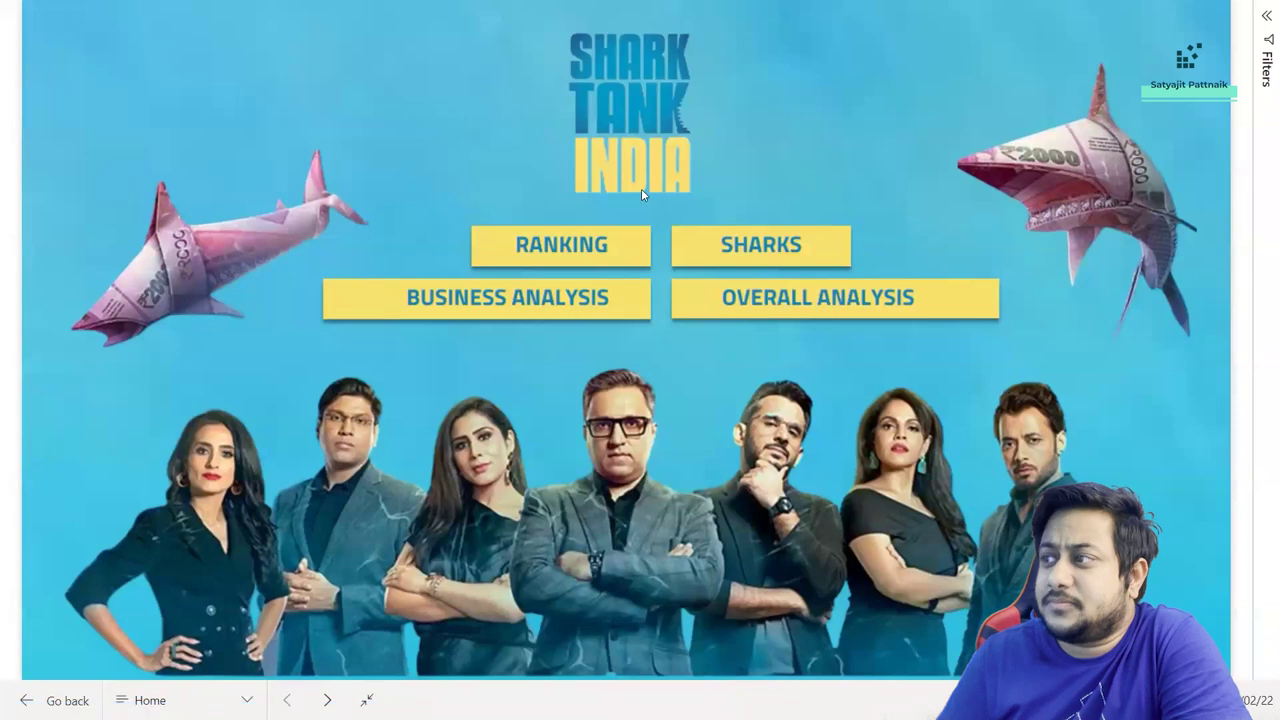
click(731, 246)
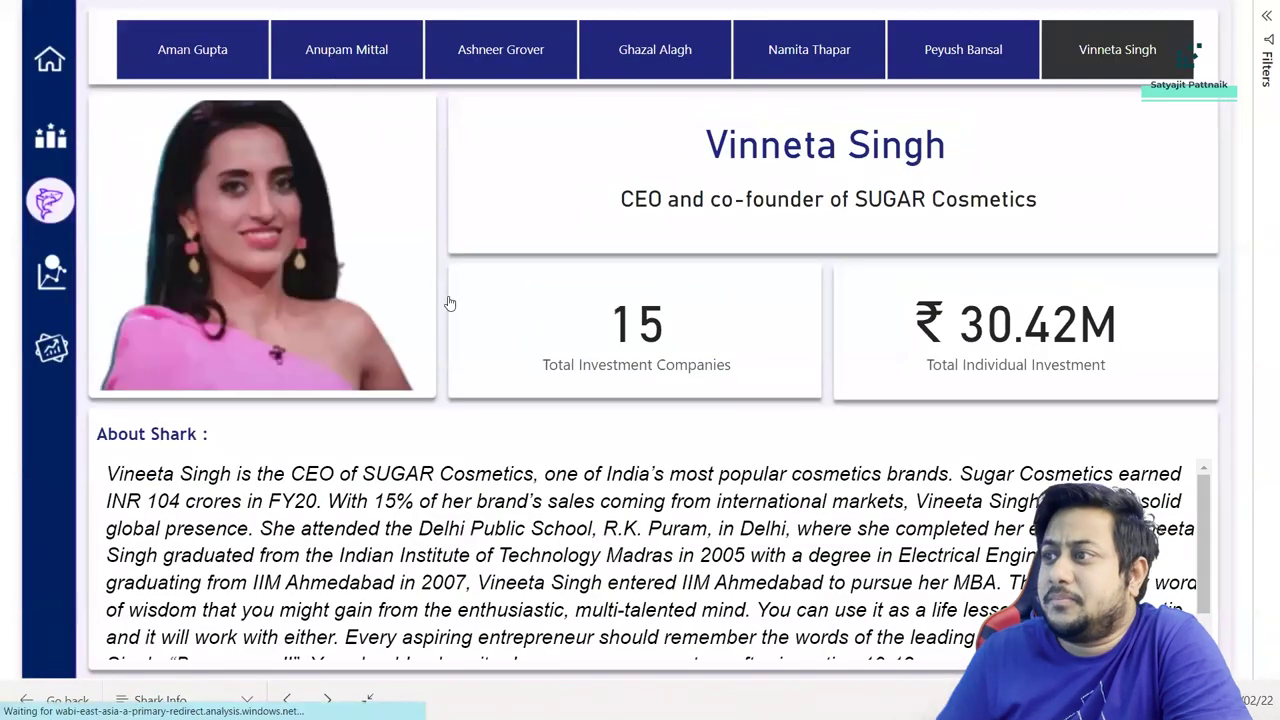
click(50, 62)
click(486, 297)
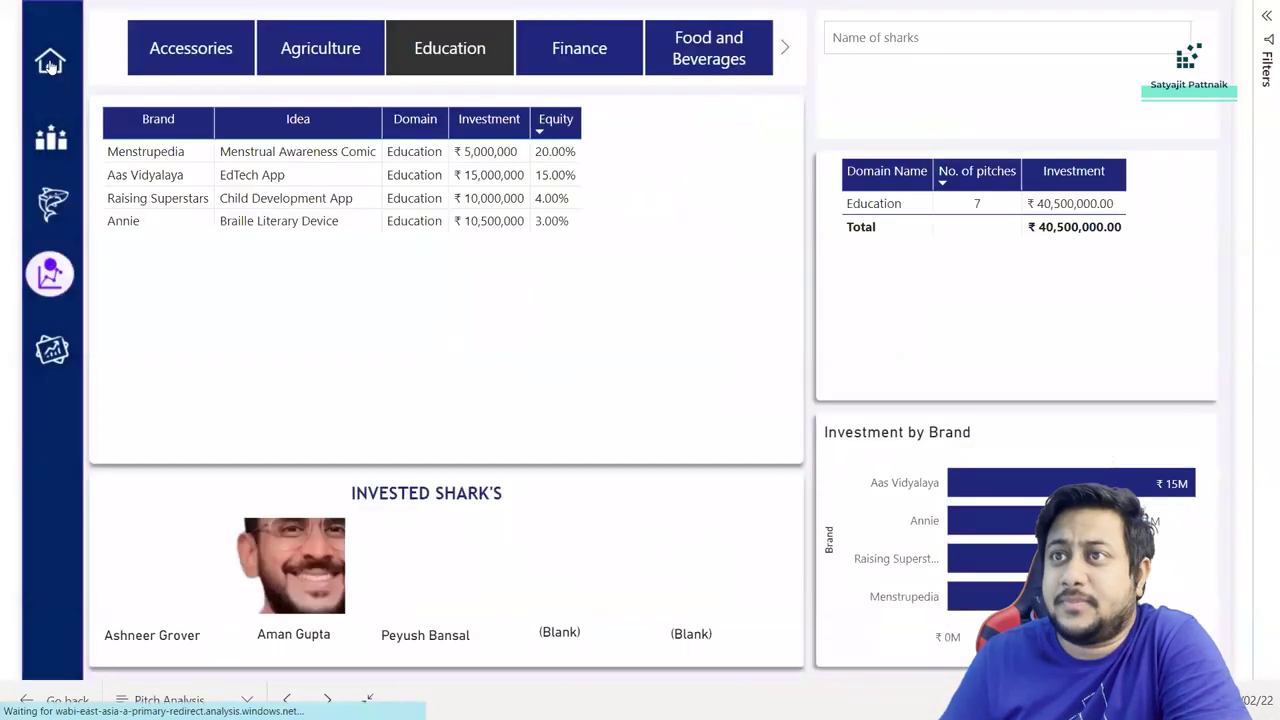
click(78, 63)
click(782, 305)
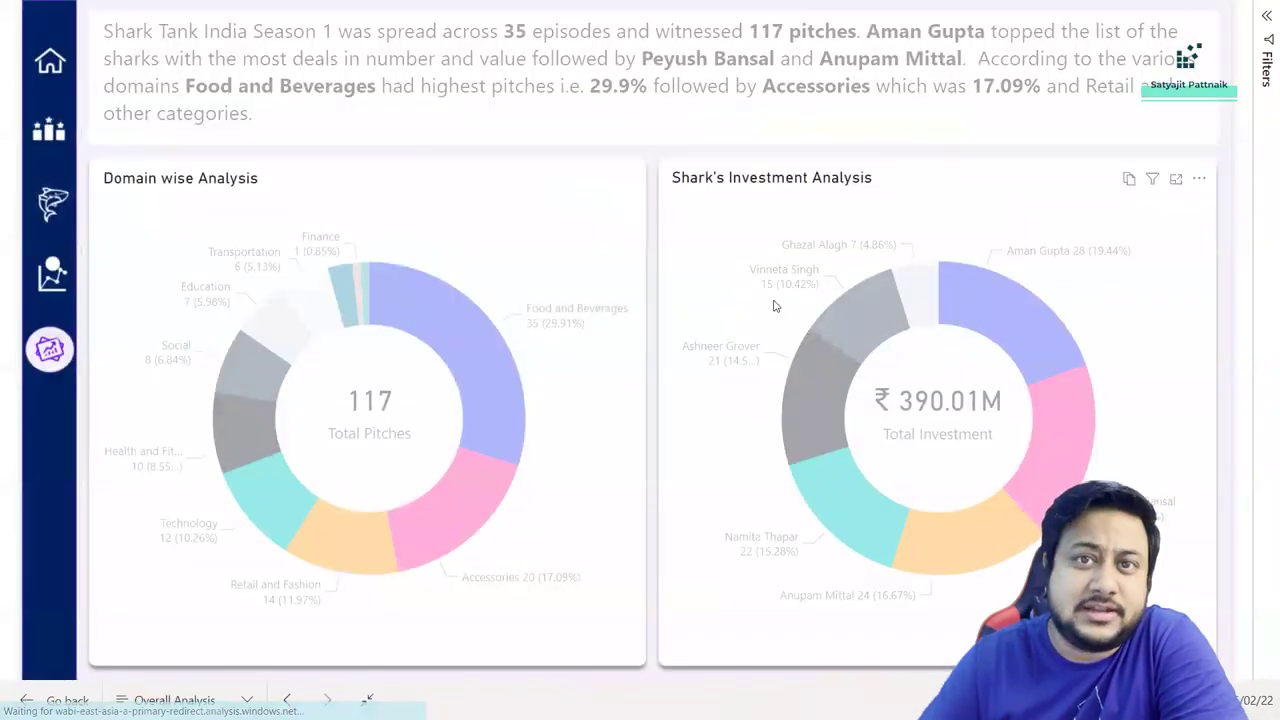
click(50, 66)
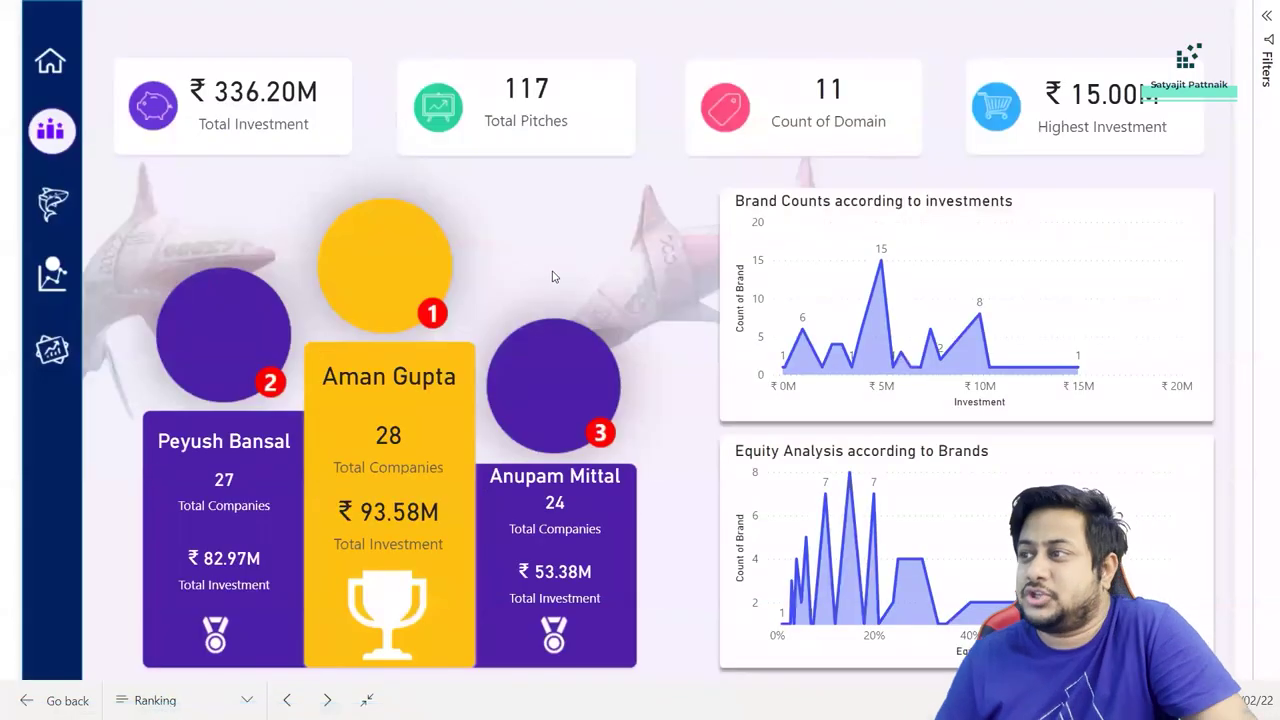
click(49, 64)
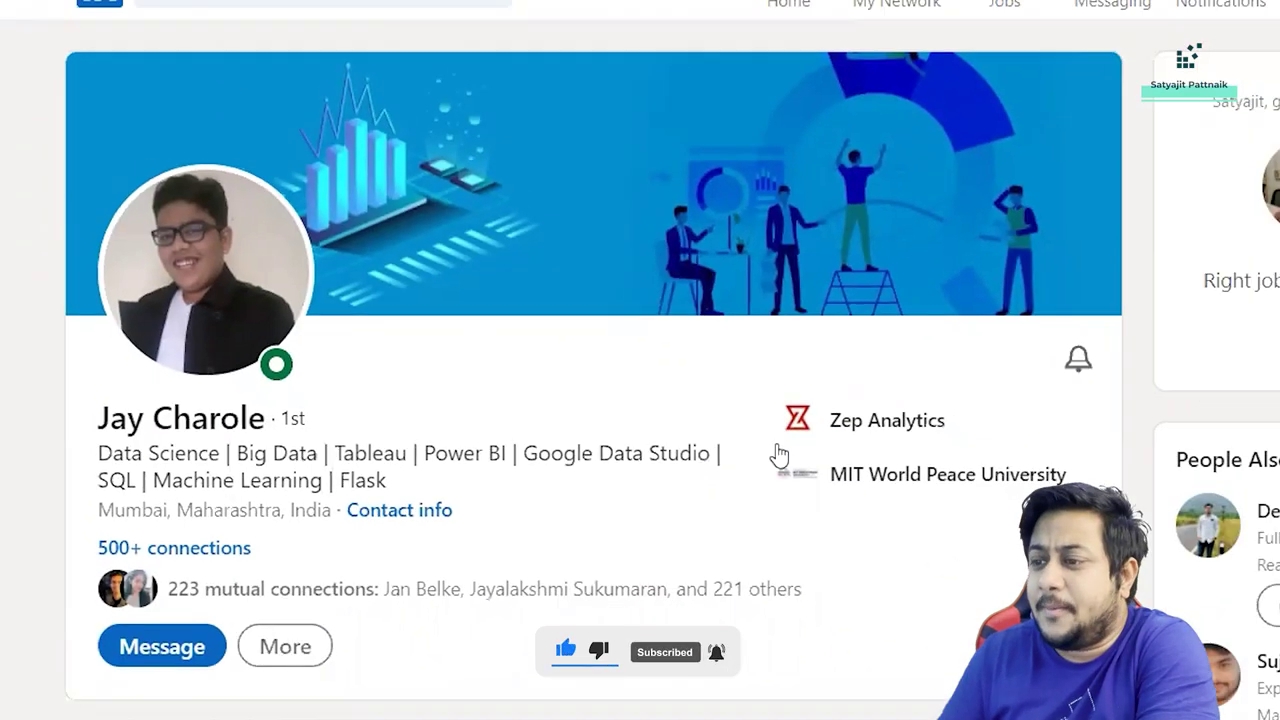
- Scroll down through the collaborator's LinkedIn profile and back up
scroll(600, 372, down, 5)
scroll(600, 372, down, 3)
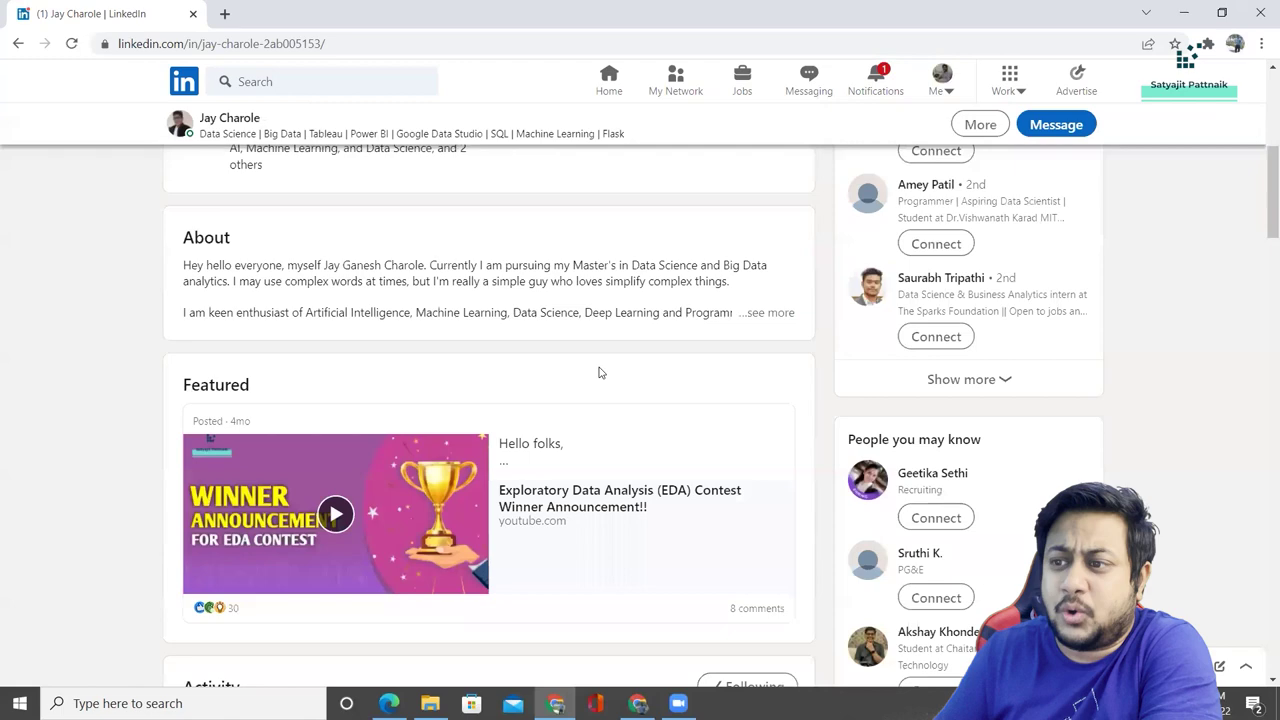
scroll(588, 355, down, 1)
scroll(586, 358, up, 4)
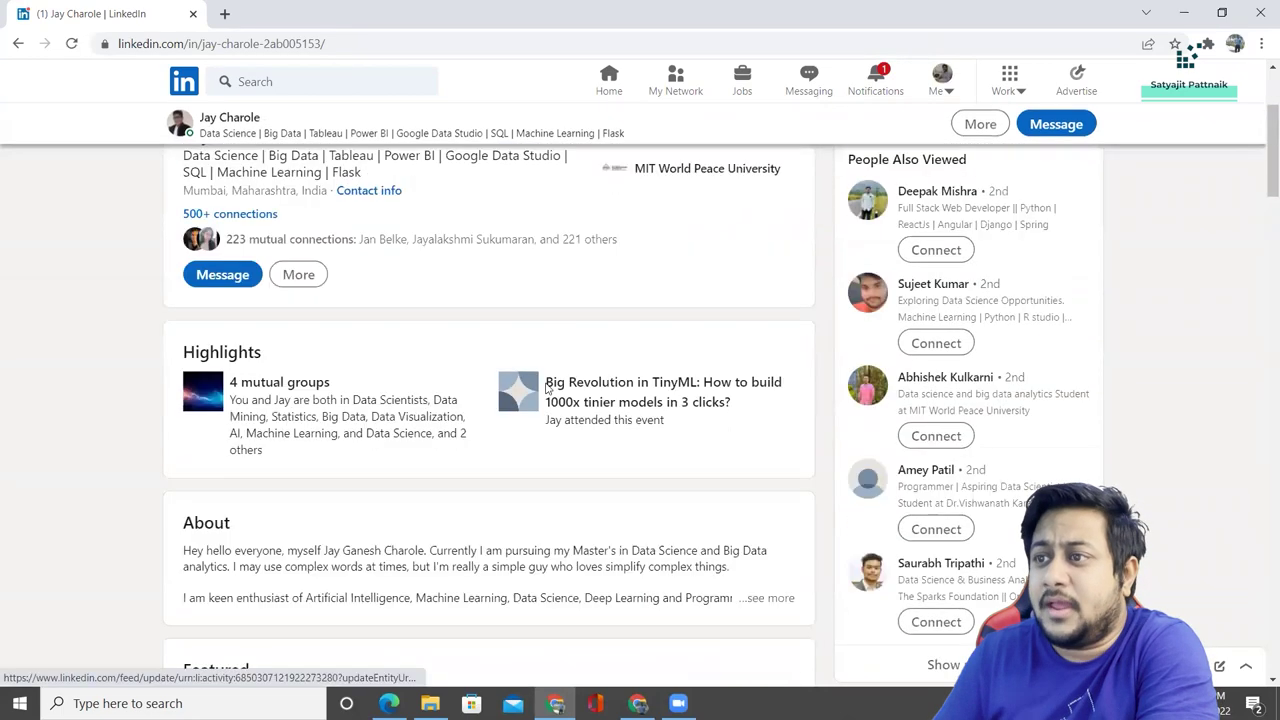
scroll(560, 375, up, 2)
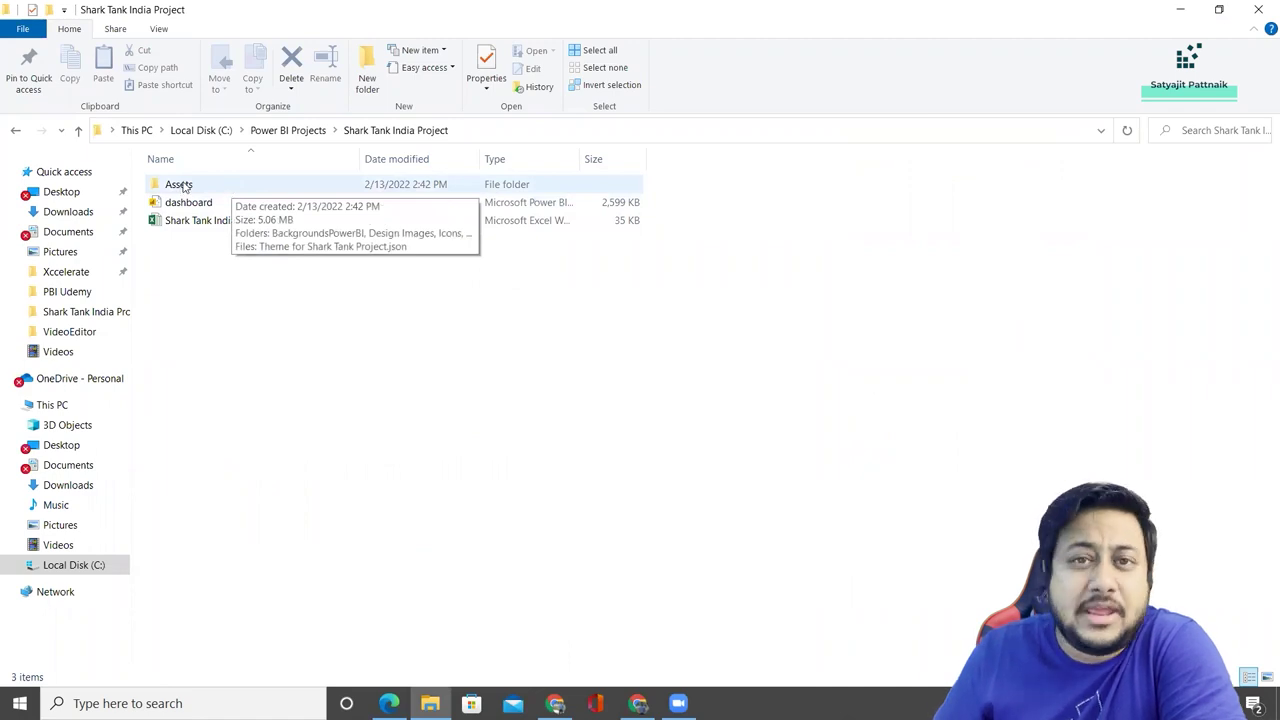
- Select the project files, then open dashboard and the Shark Tank India - Dataset workbook
click(186, 190)
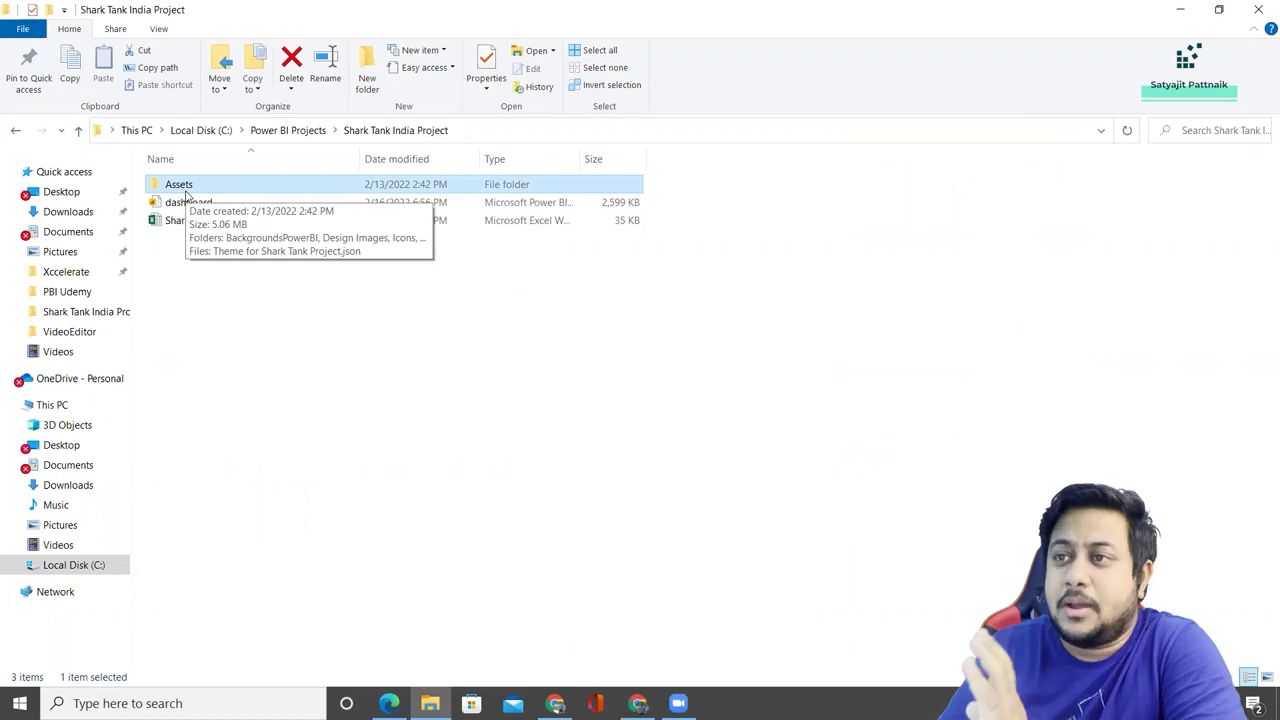
click(188, 203)
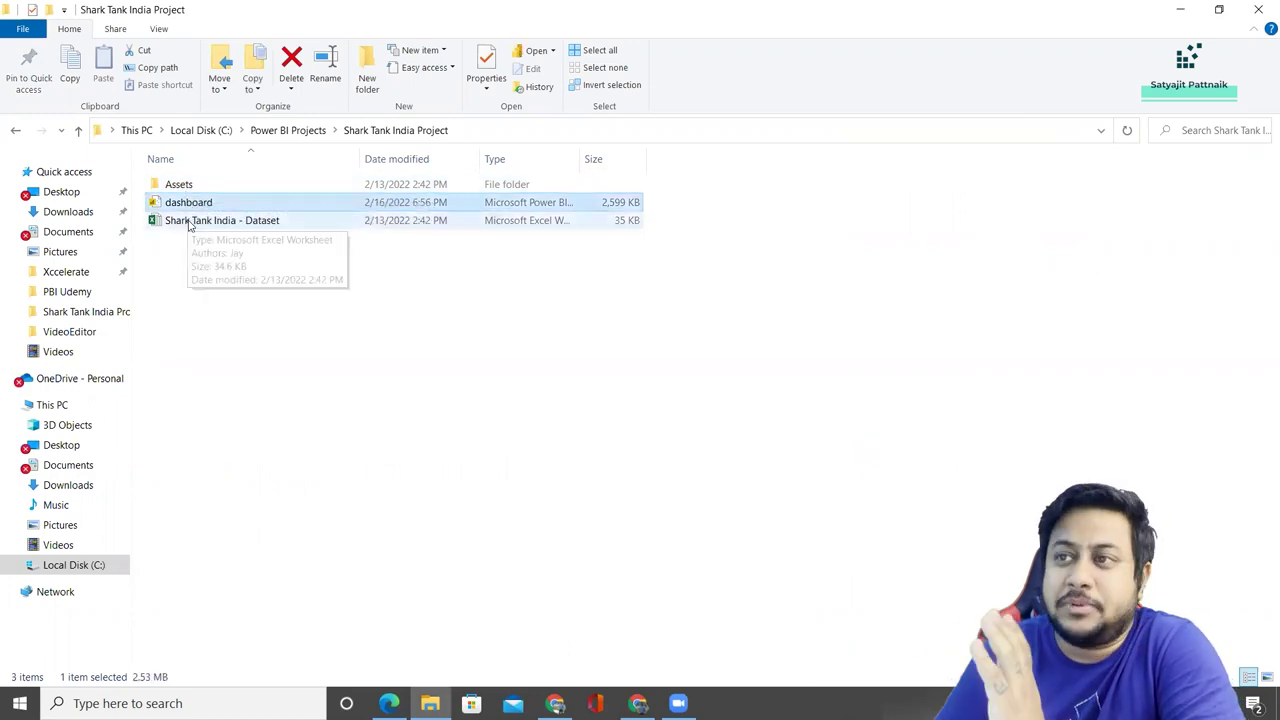
ctrl+click(191, 220)
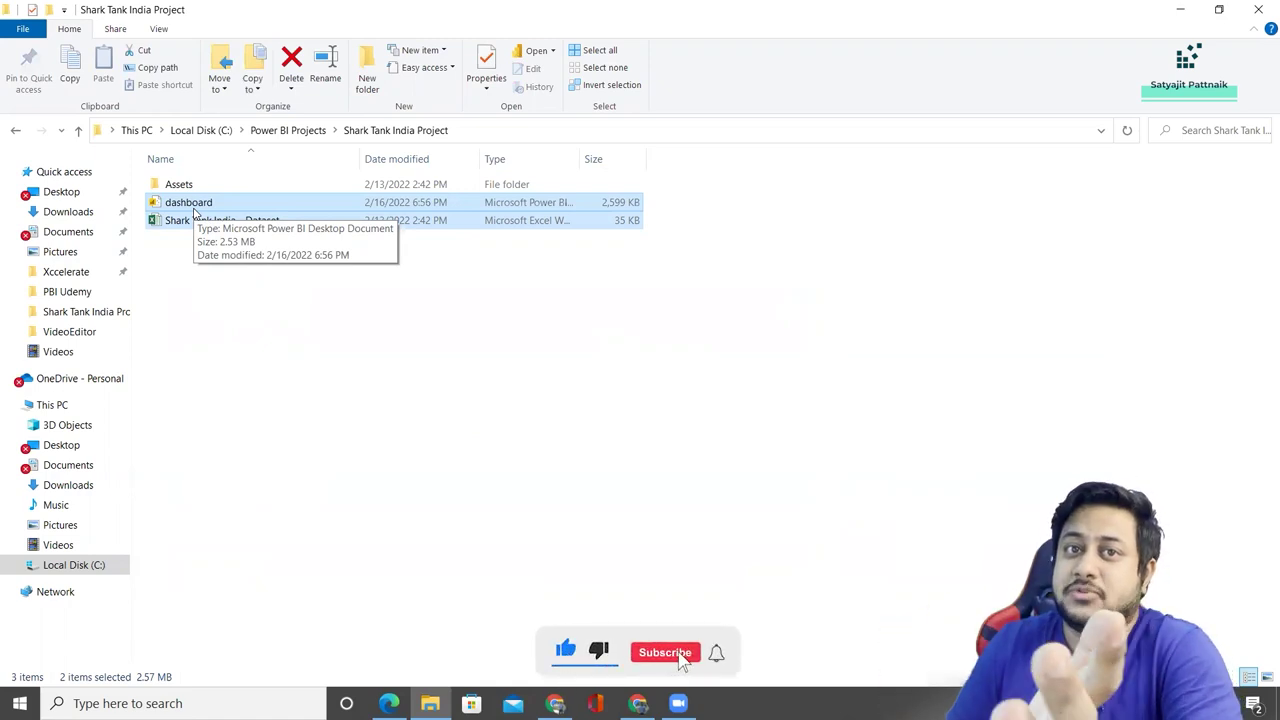
double_click(196, 207)
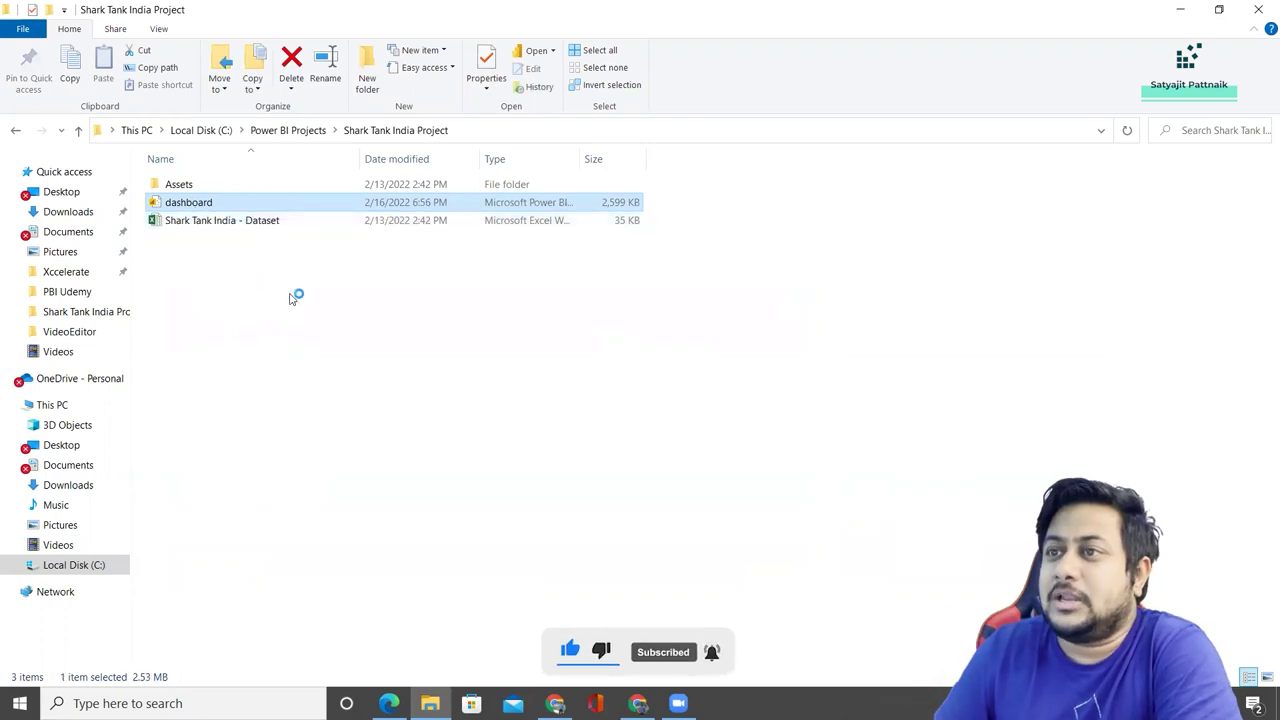
double_click(266, 226)
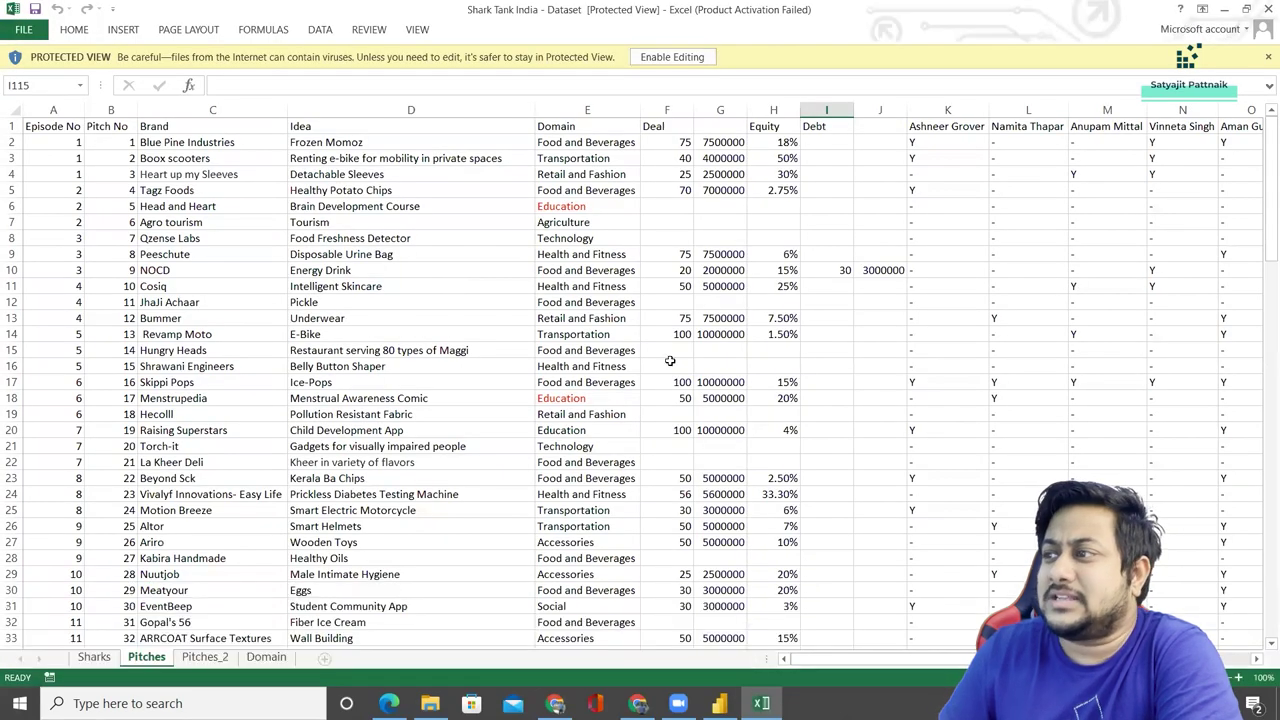
- Dismiss the activation prompt, select cell A1 and zoom the Pitches sheet to 130%
click(814, 516)
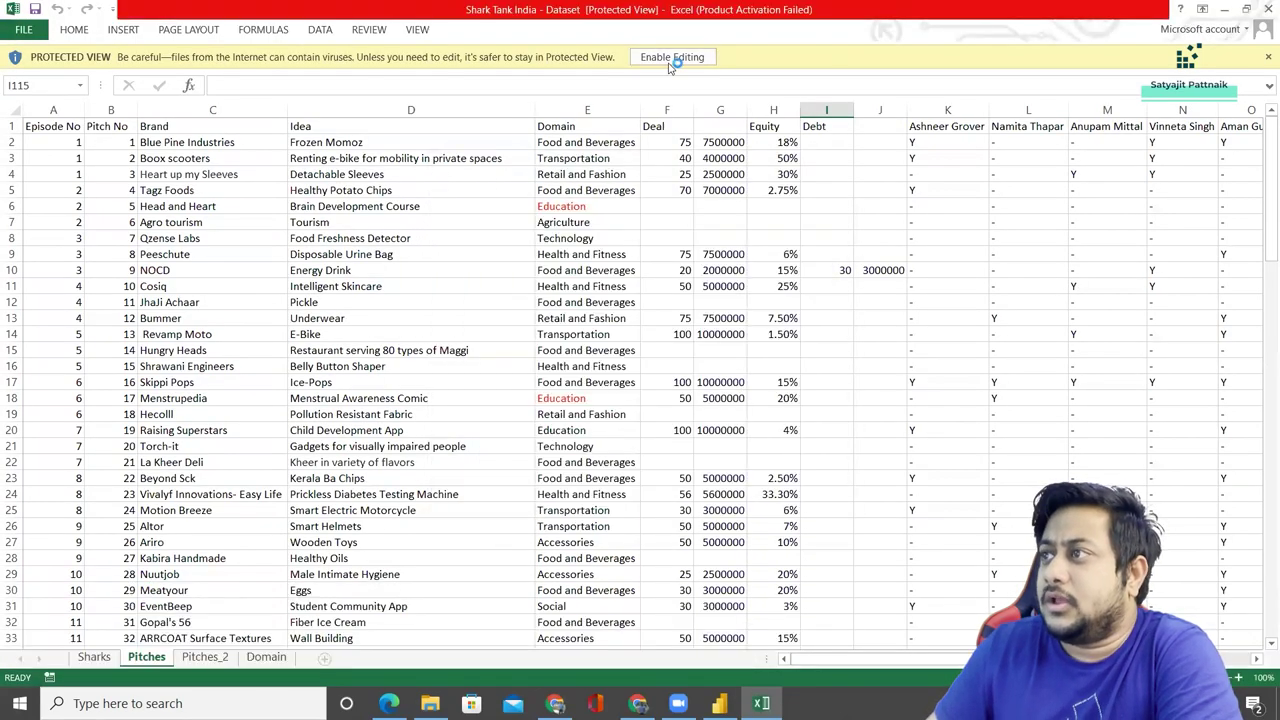
click(54, 126)
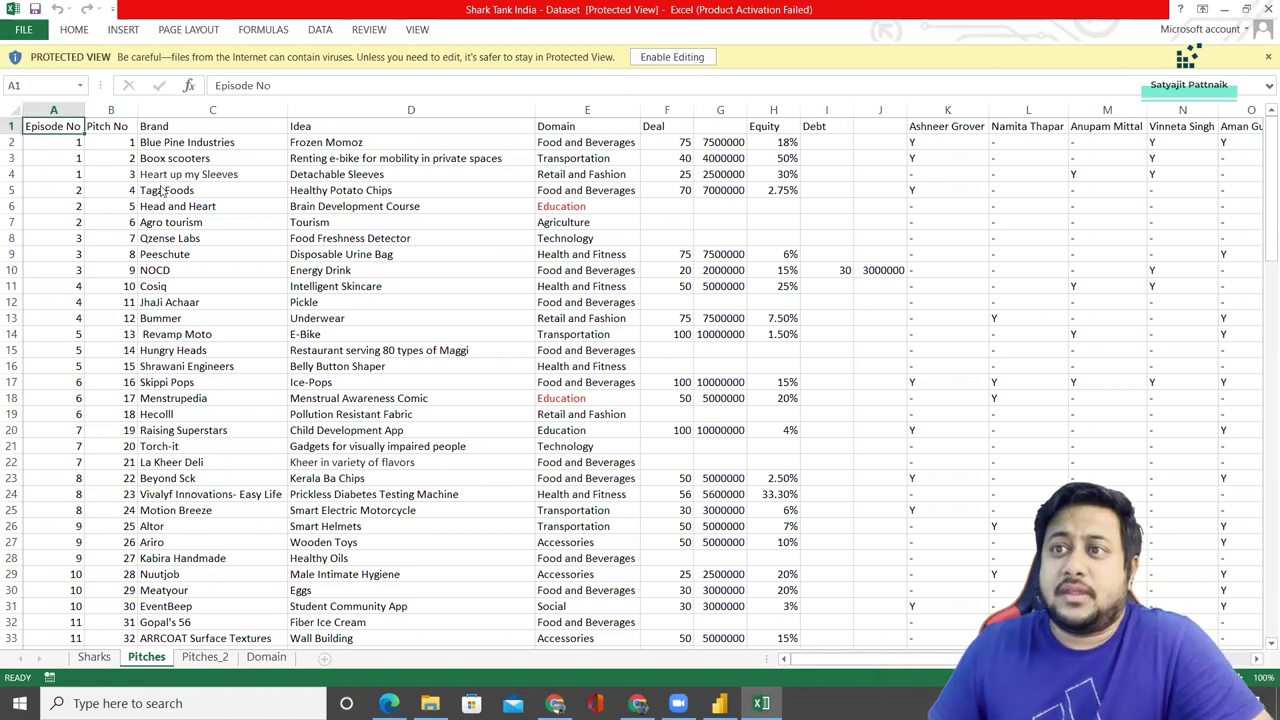
ctrl+scroll(163, 191, up, 1)
ctrl+scroll(165, 197, up, 1)
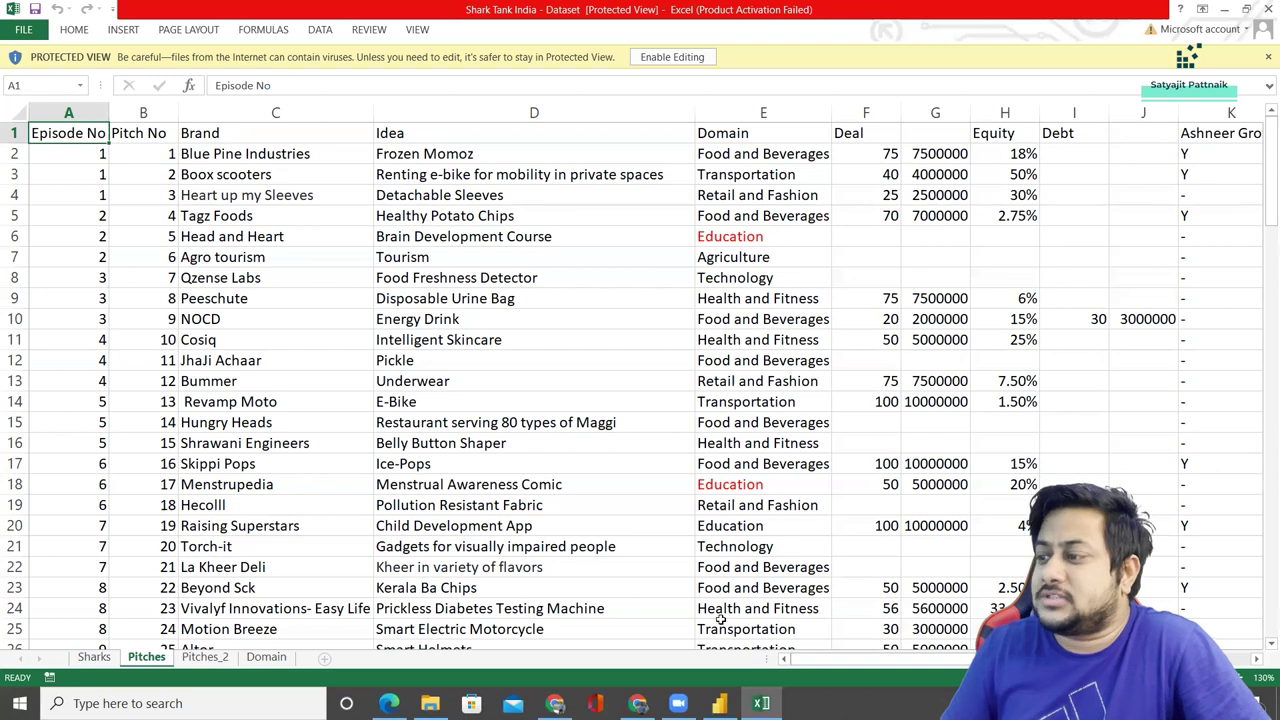
- Select row 2 and cells E2 and F2 of the first pitch record
drag(870, 660, 968, 663)
drag(717, 655, 690, 658)
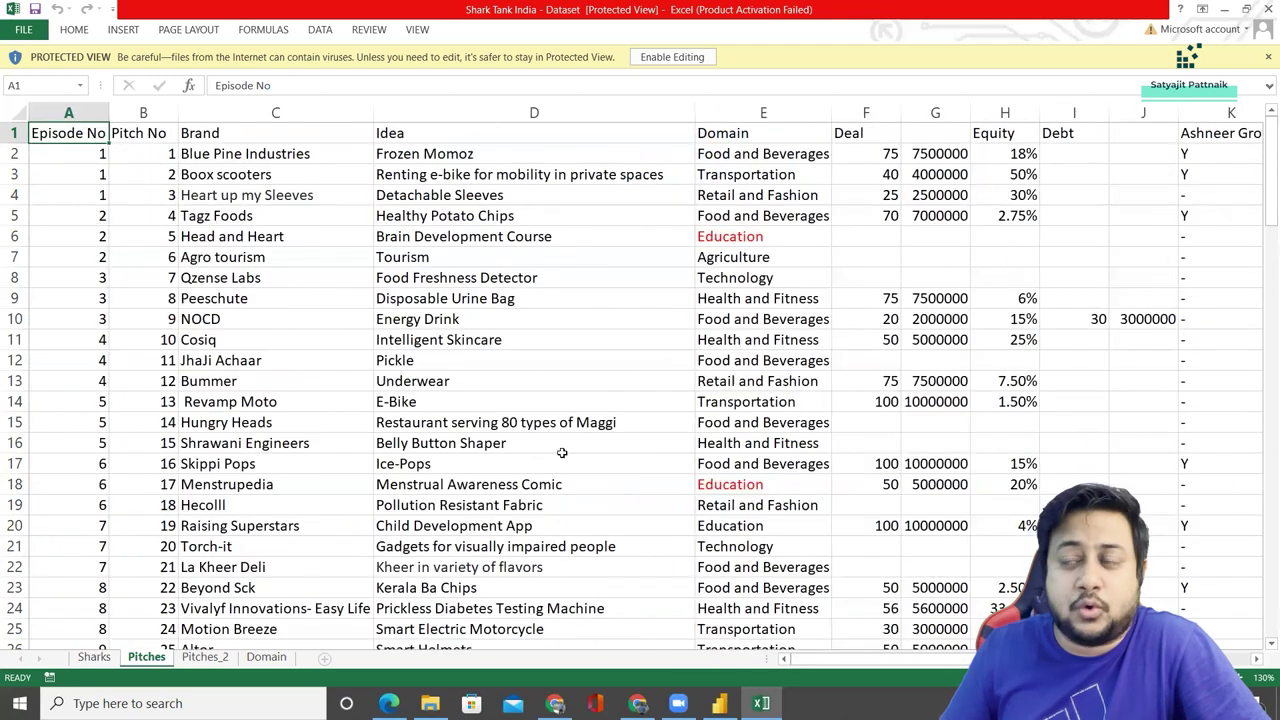
click(14, 133)
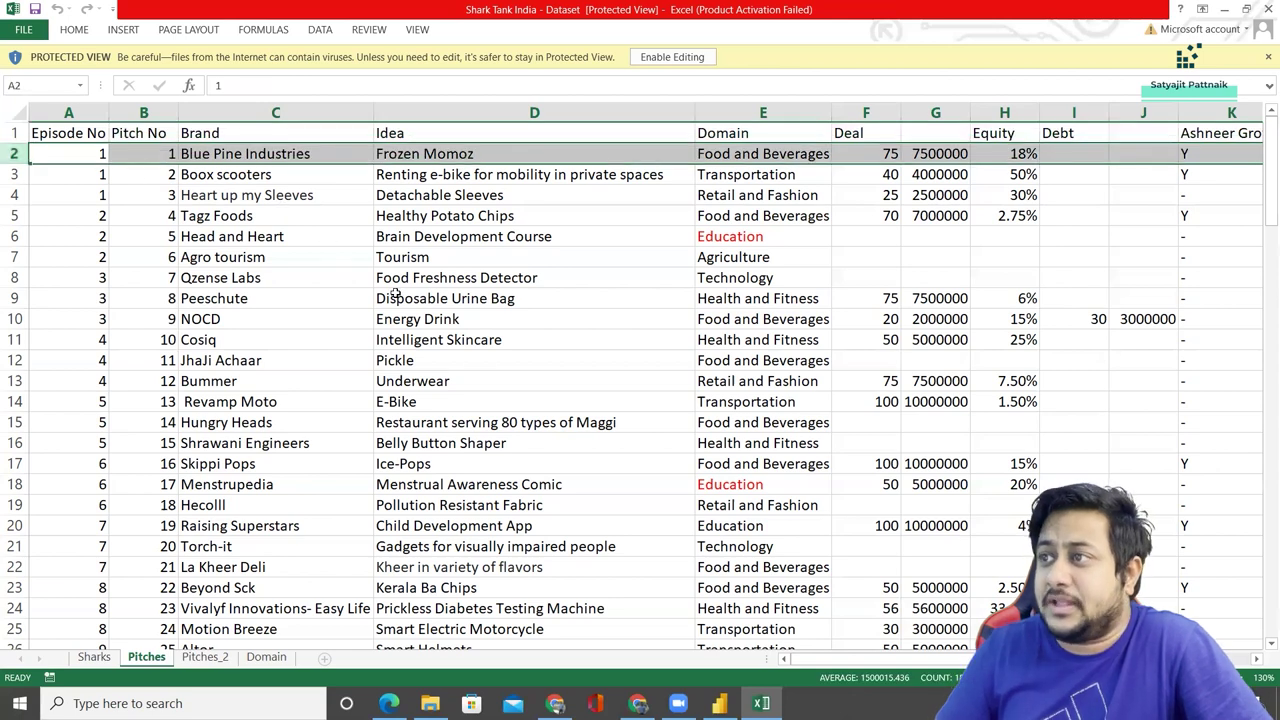
drag(880, 659, 960, 659)
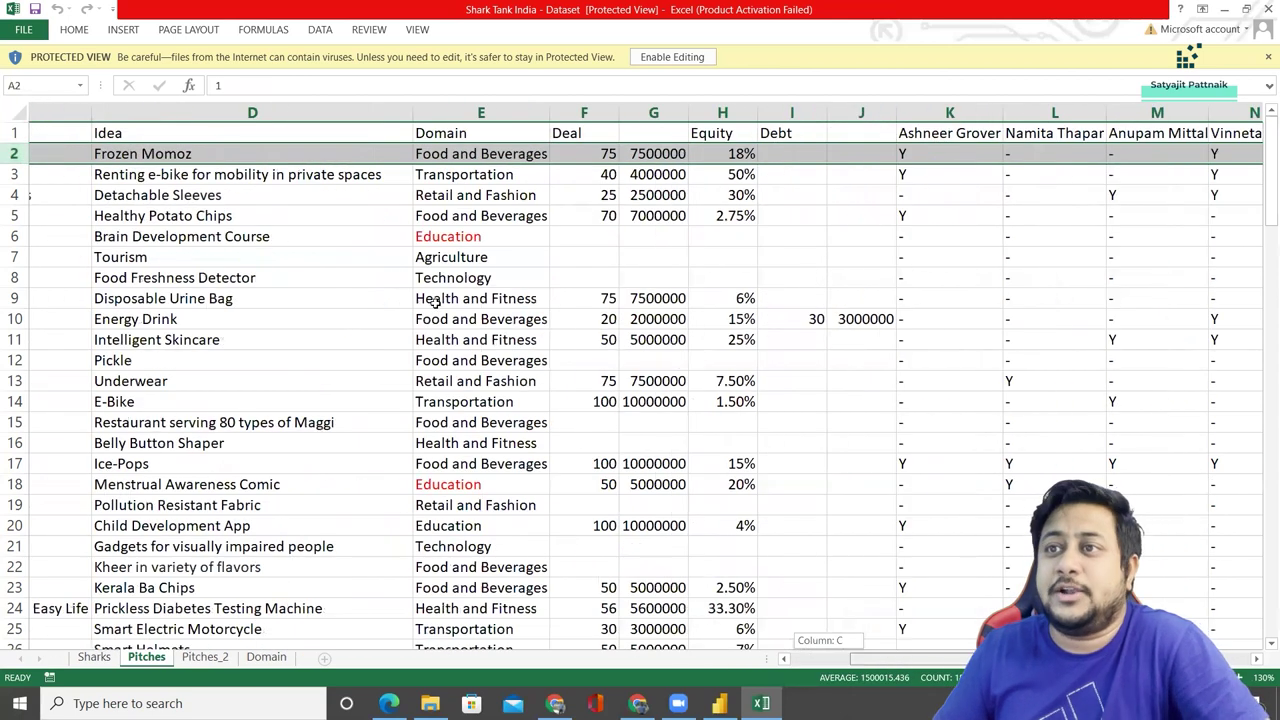
click(128, 156)
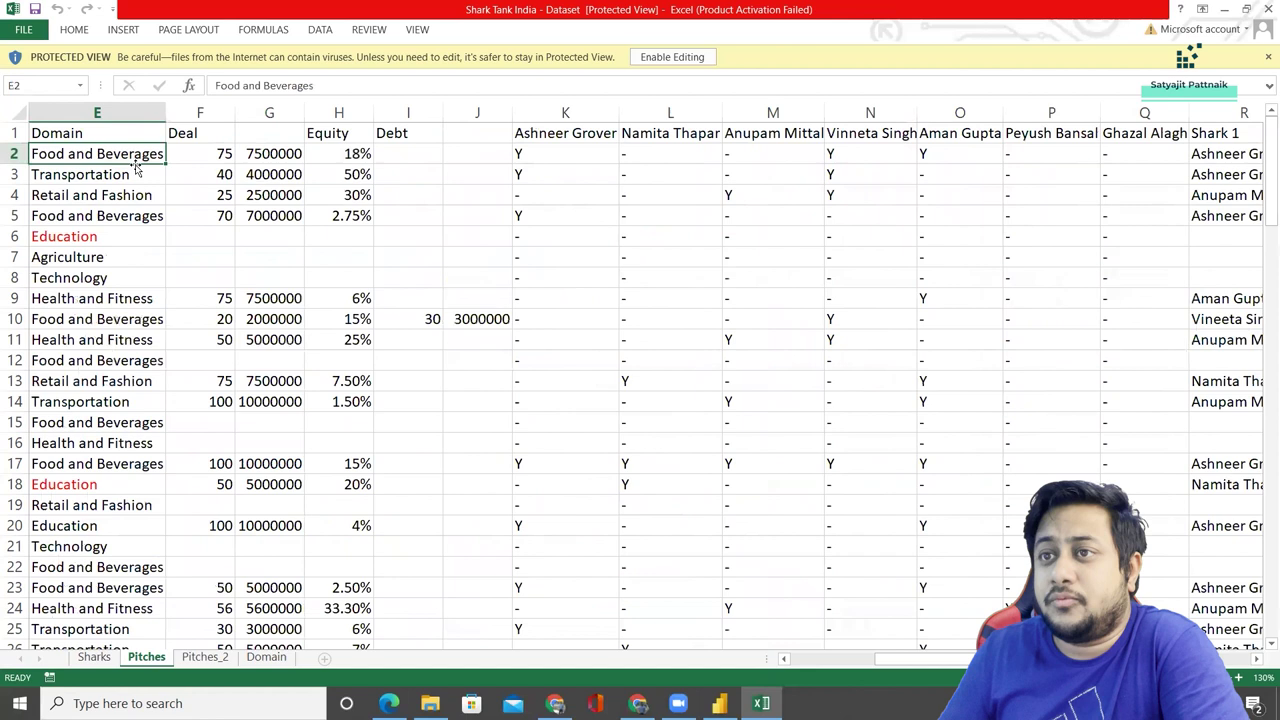
click(201, 154)
- Select the equity values H2:H5, shark flags K2:O6 and shark names R2:T5
drag(340, 154, 339, 217)
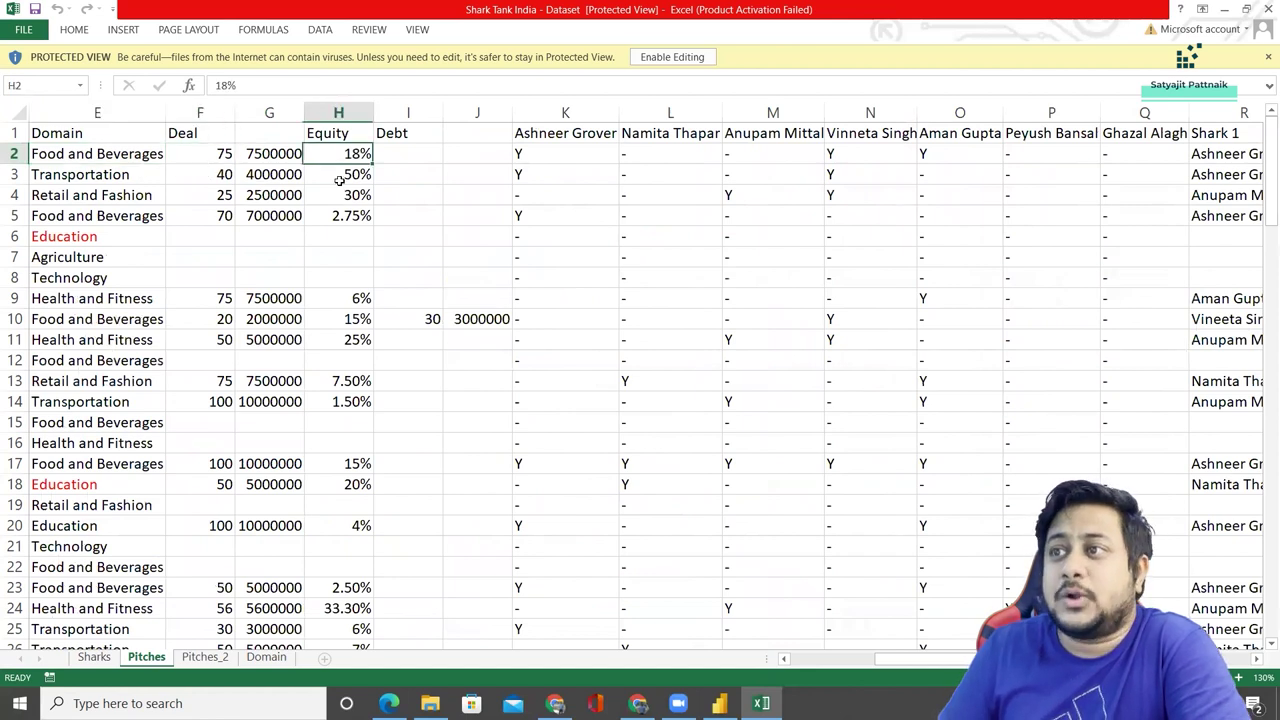
drag(527, 160, 931, 240)
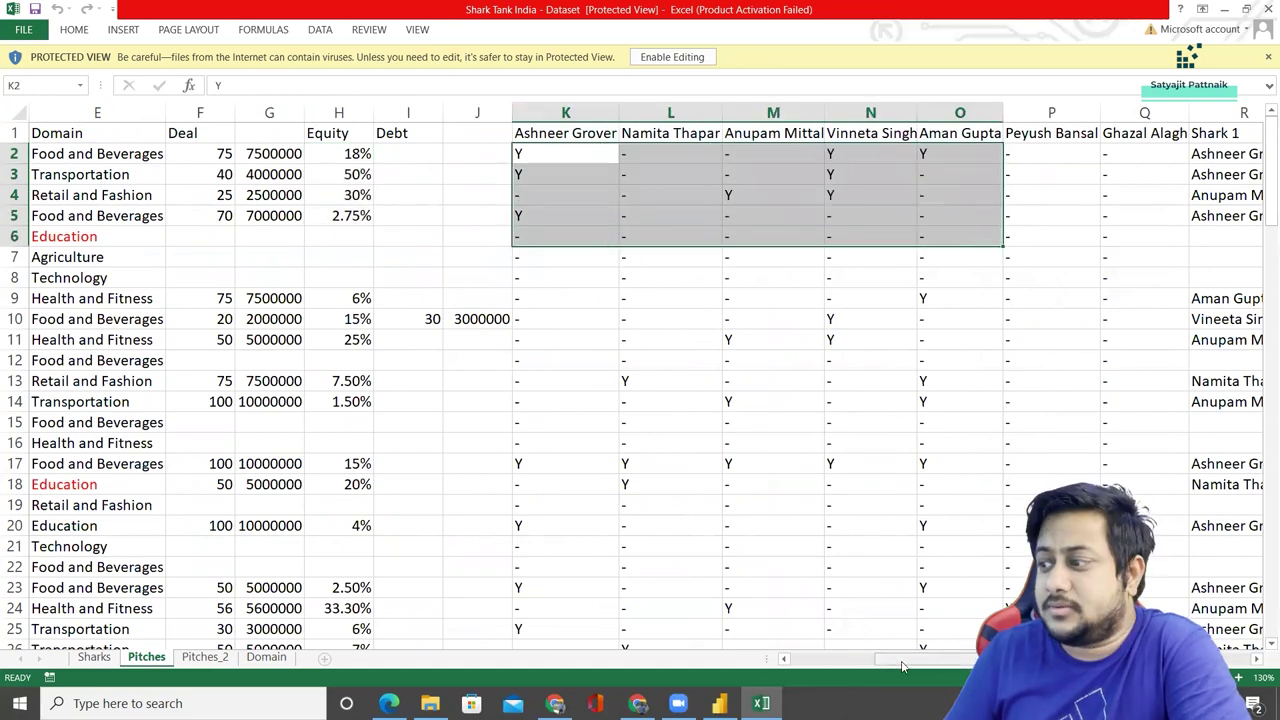
drag(902, 660, 910, 660)
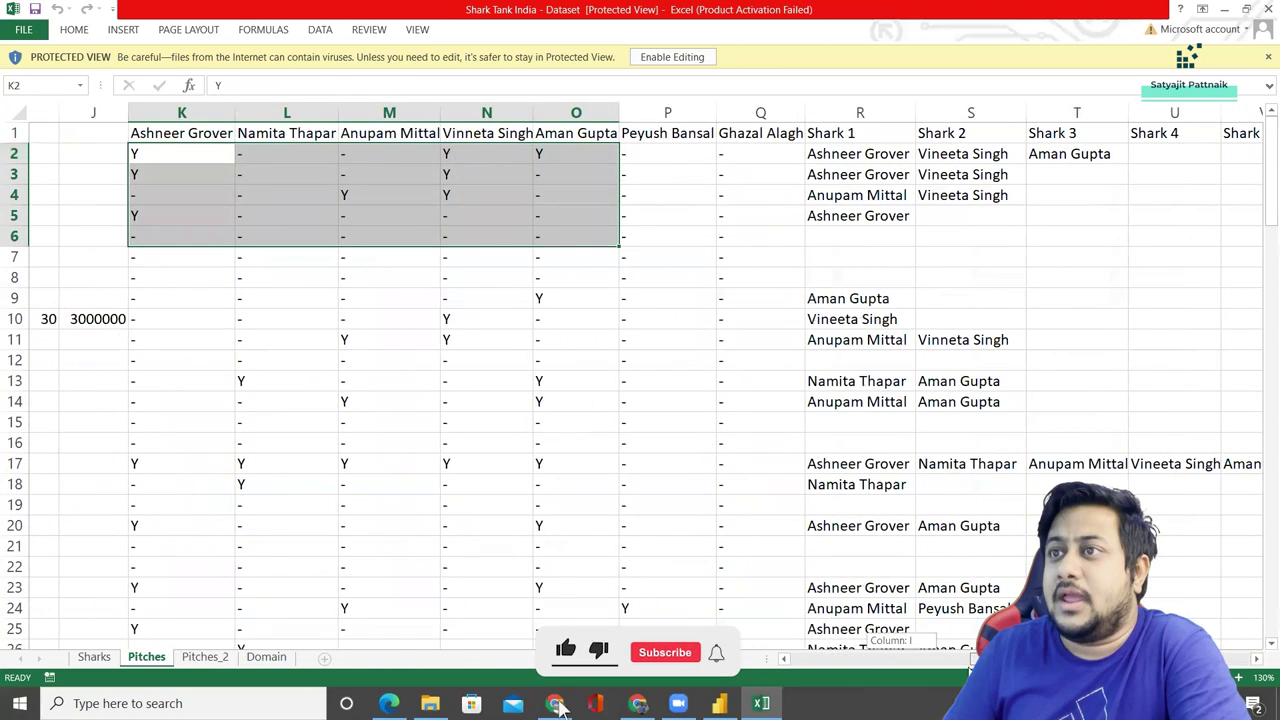
drag(757, 153, 978, 215)
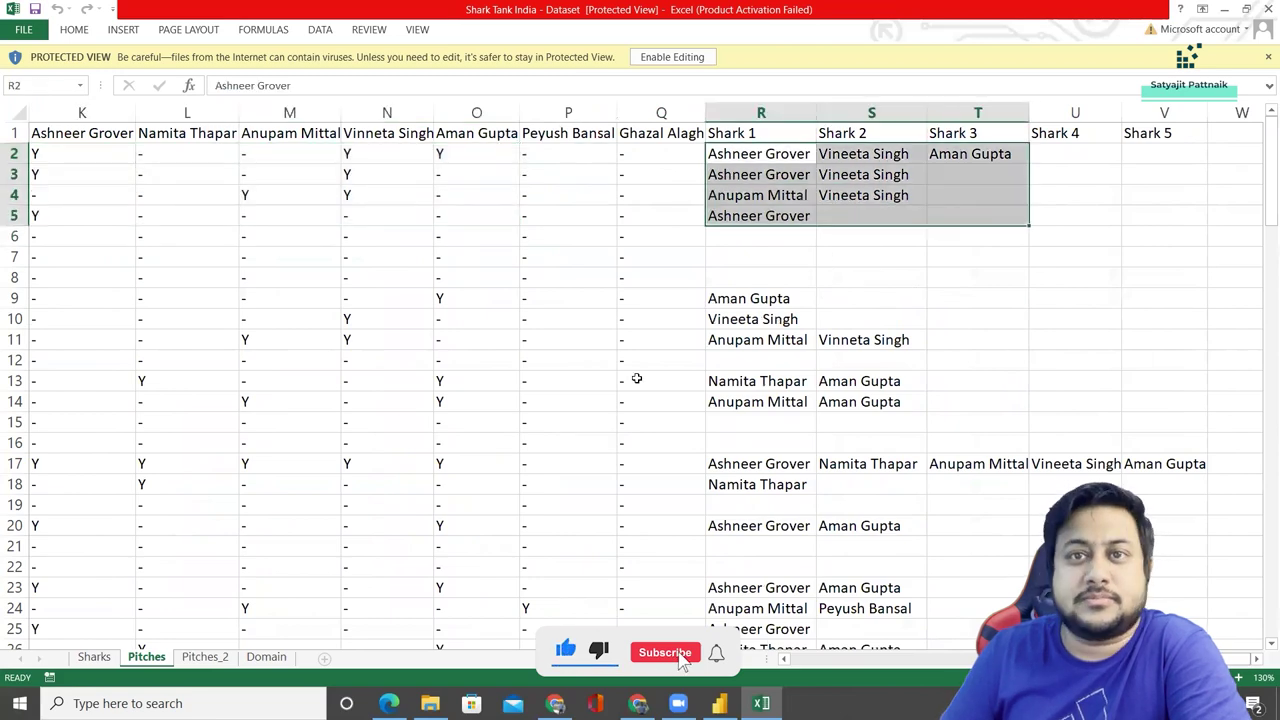
- Close the dataset workbook and other windows with Alt+F4, then show the desktop
key(alt+F4)
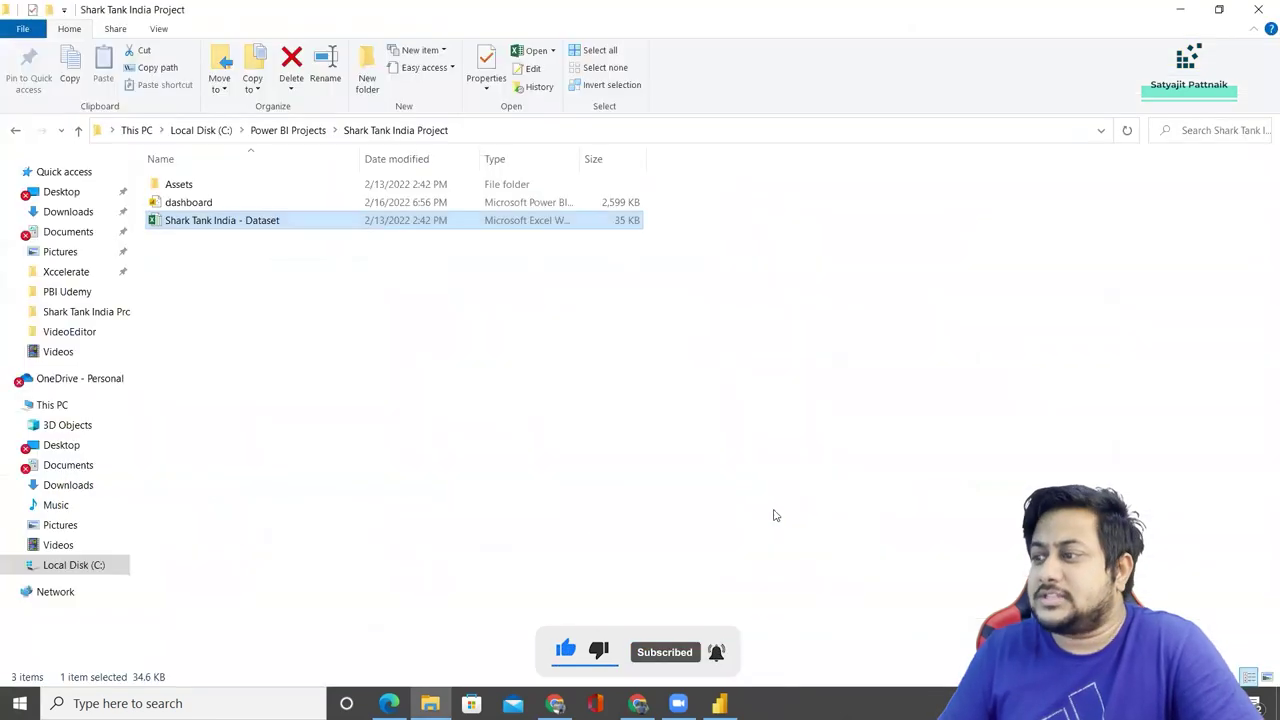
key(alt+F4)
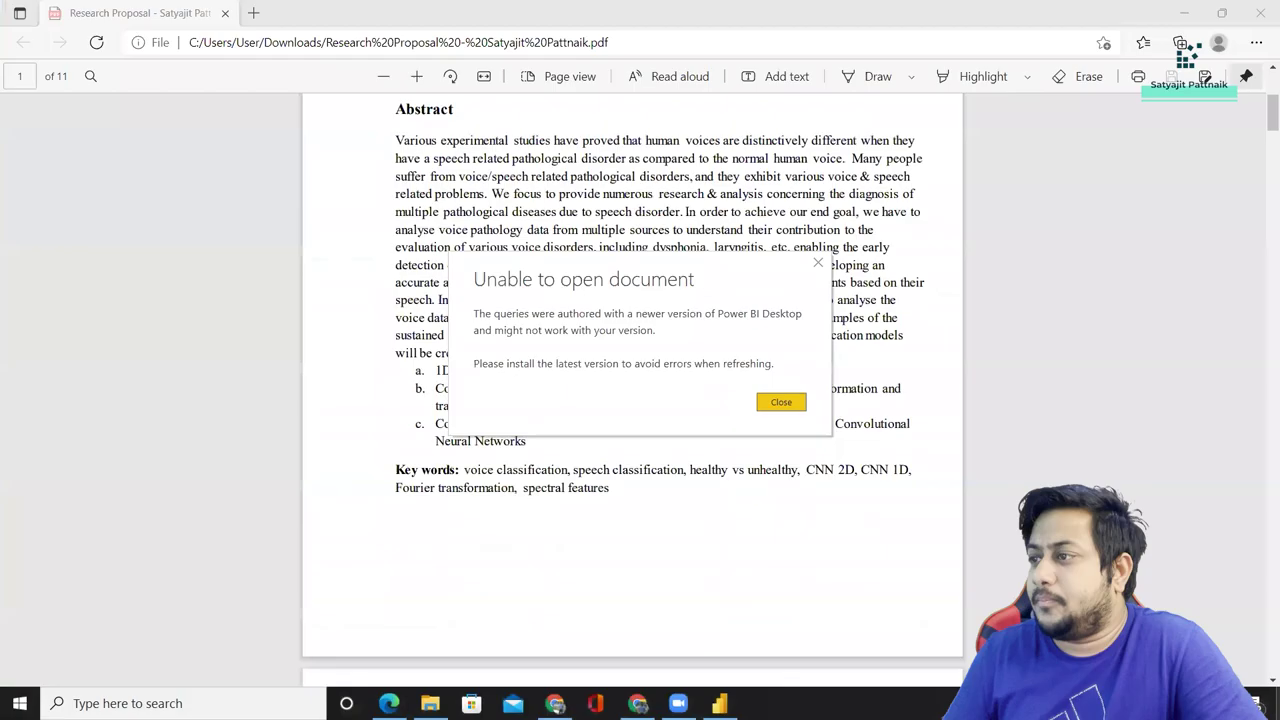
key(super+d)
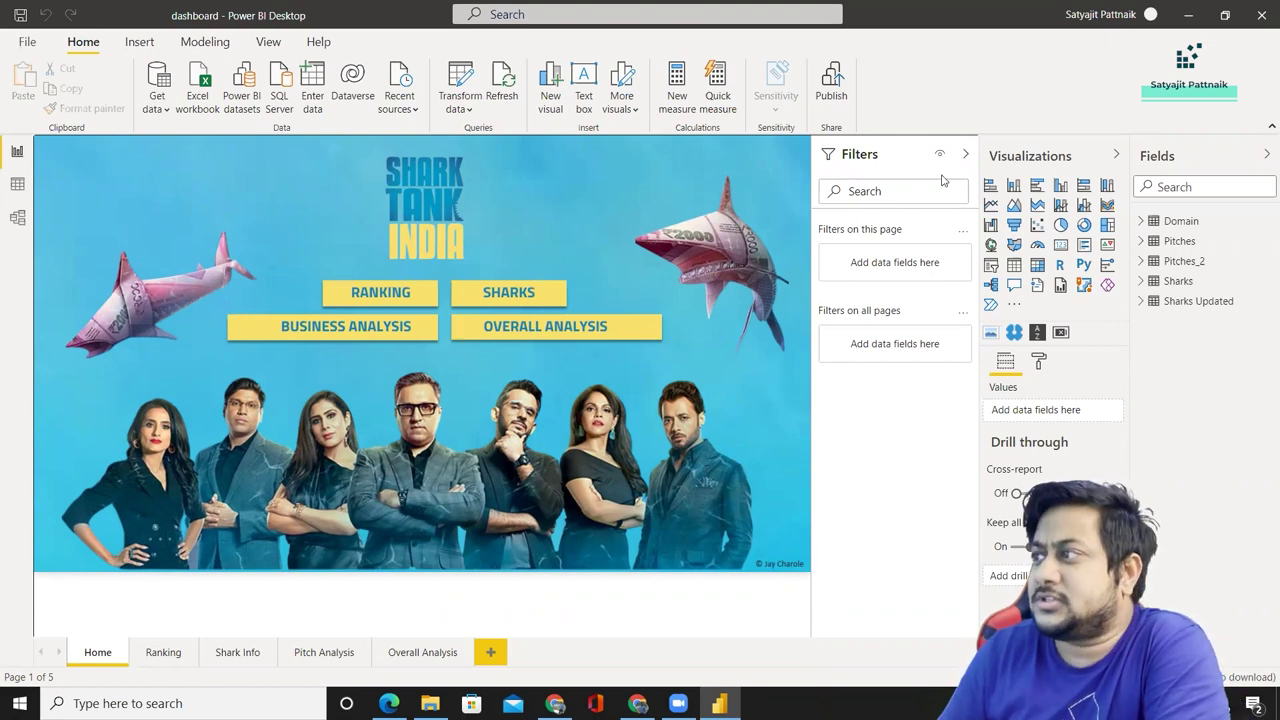
- Collapse the Filters pane and check the RANKING button's action type
click(965, 154)
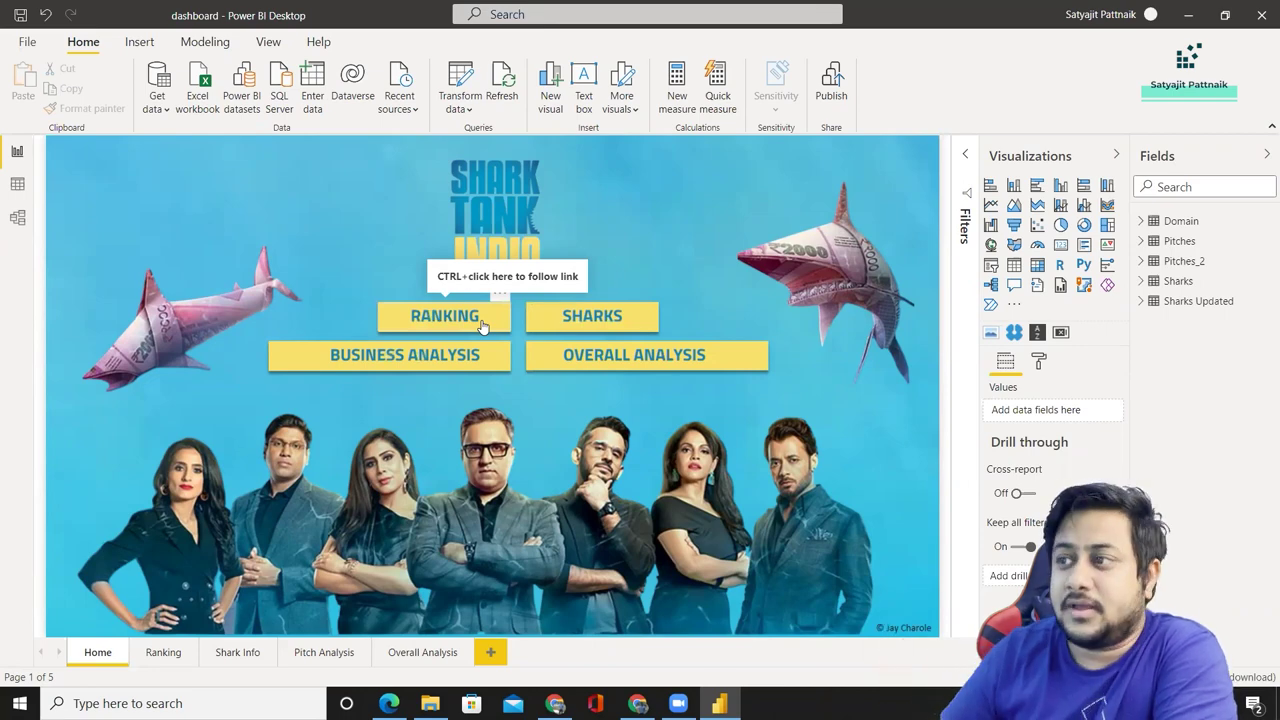
click(445, 320)
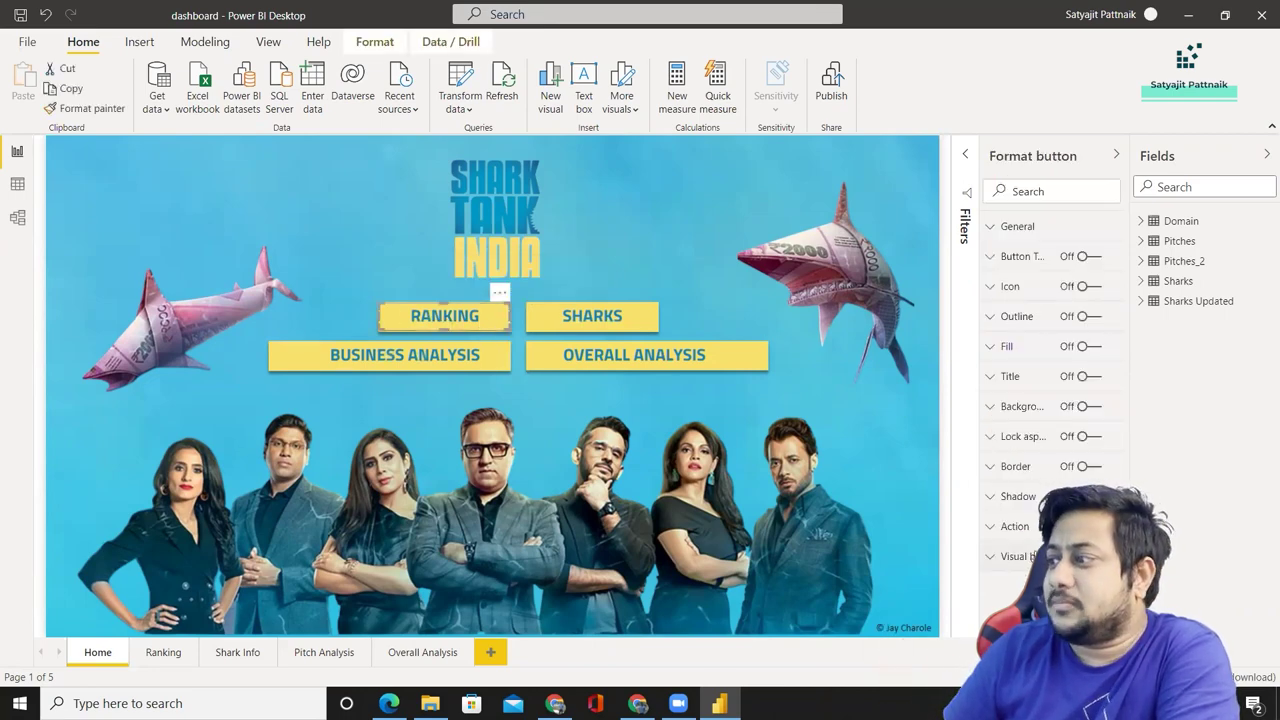
click(994, 530)
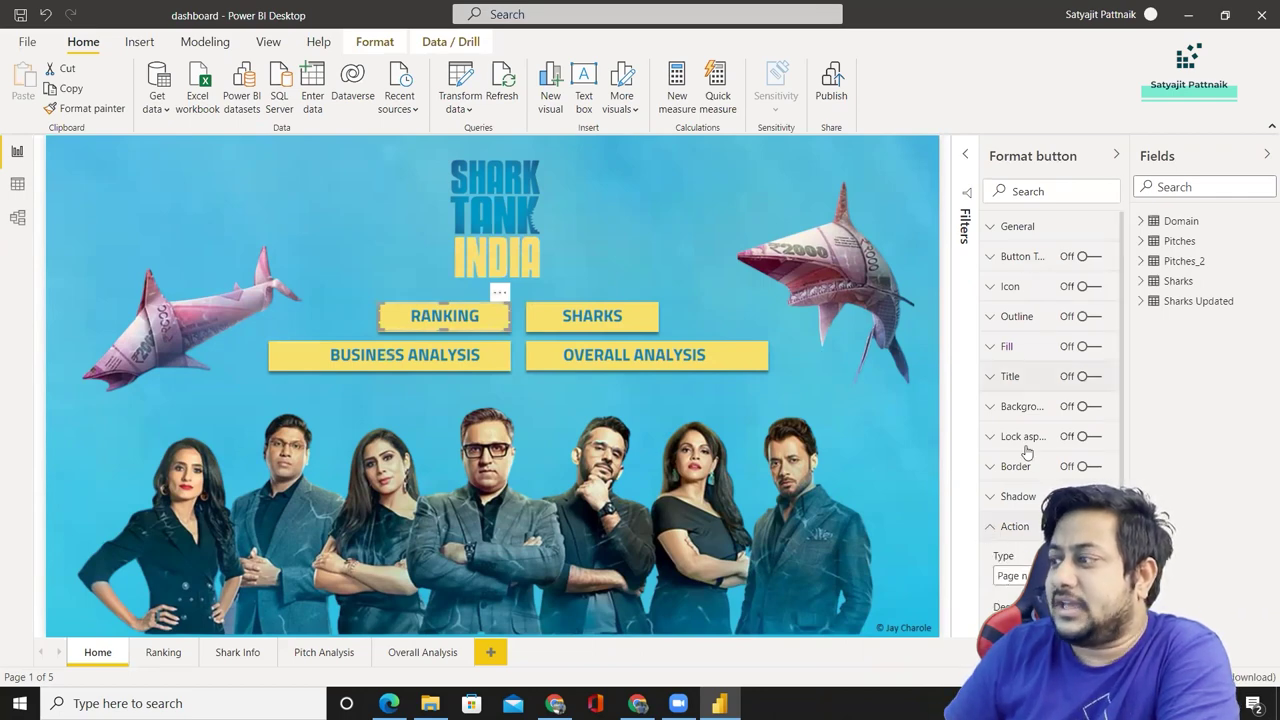
drag(978, 491, 855, 495)
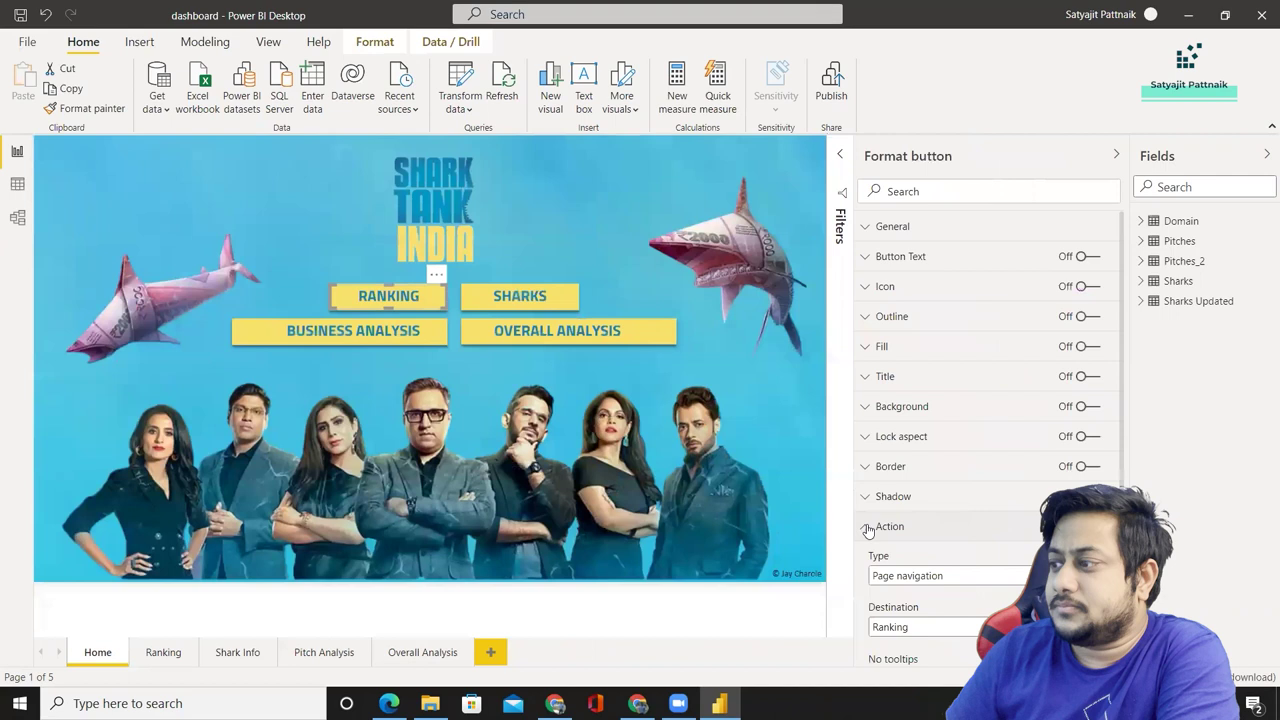
click(909, 584)
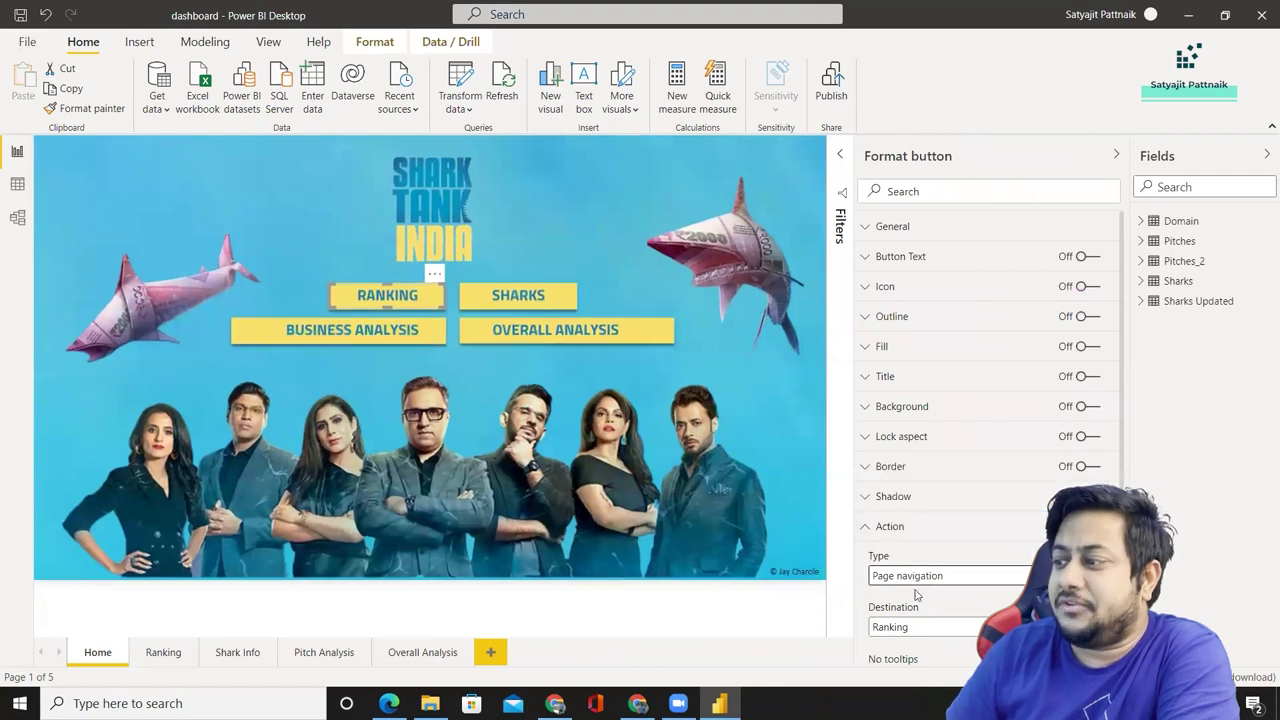
- Confirm SHARKS links to Shark Info and BUSINESS ANALYSIS links to Pitch Analysis
click(909, 627)
click(518, 295)
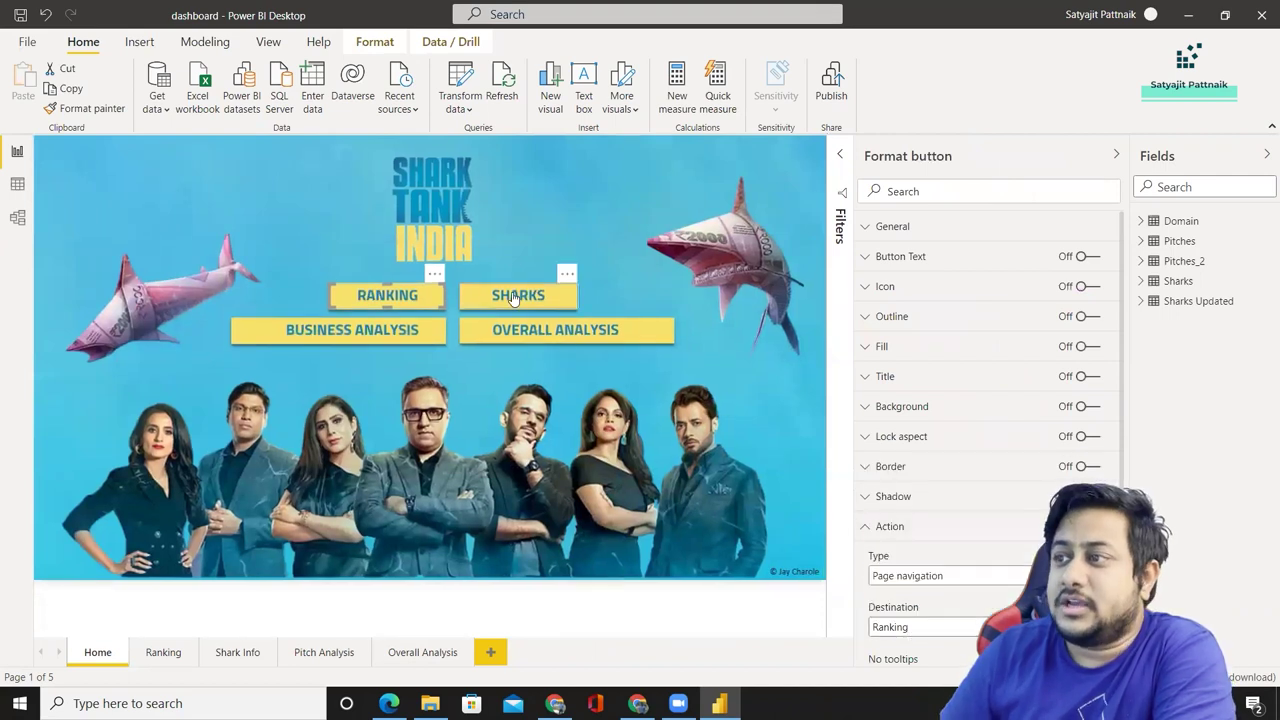
click(909, 627)
click(365, 335)
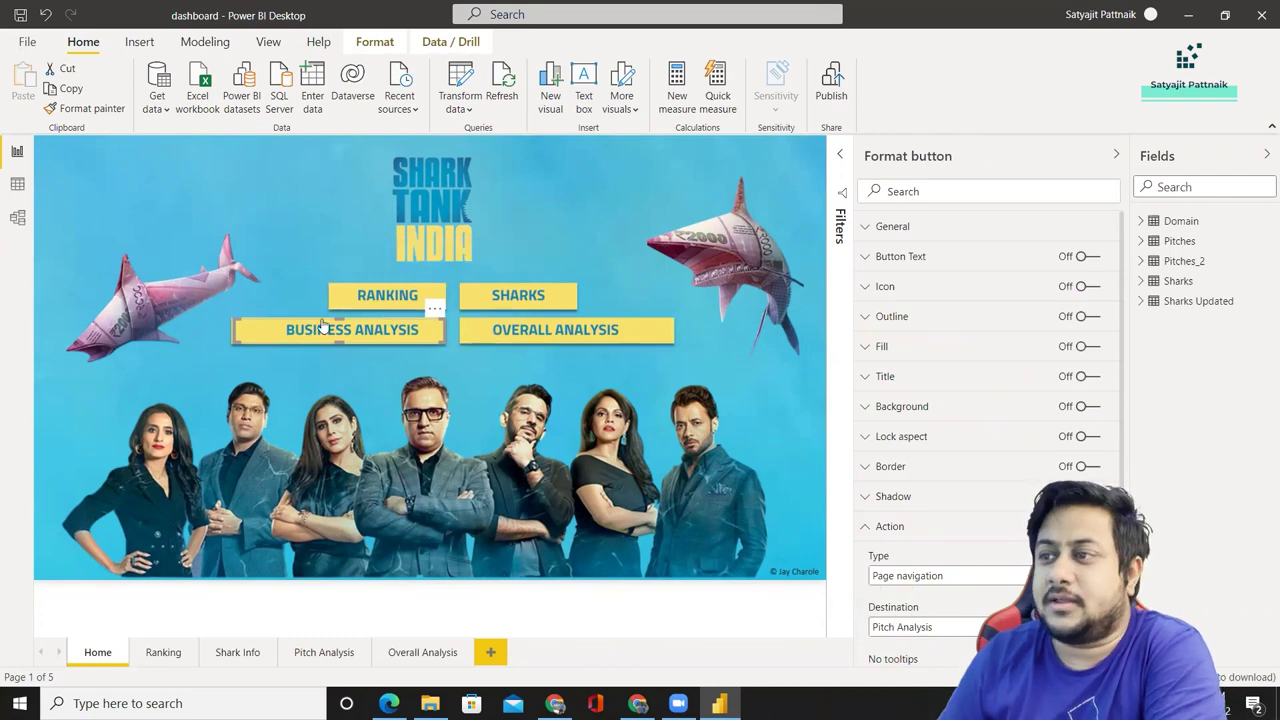
click(334, 404)
- Inspect the Ranking page's Count of Domain and Highest Investment cards, then go to Shark Info
click(162, 652)
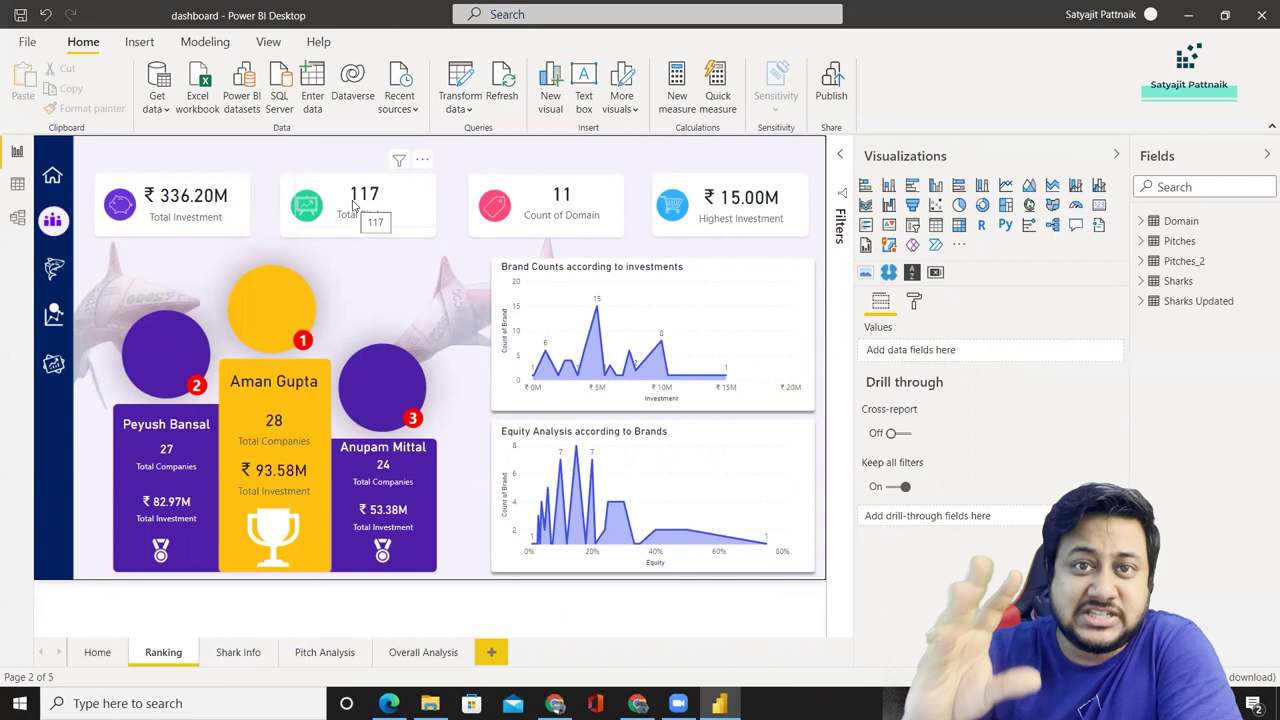
click(575, 208)
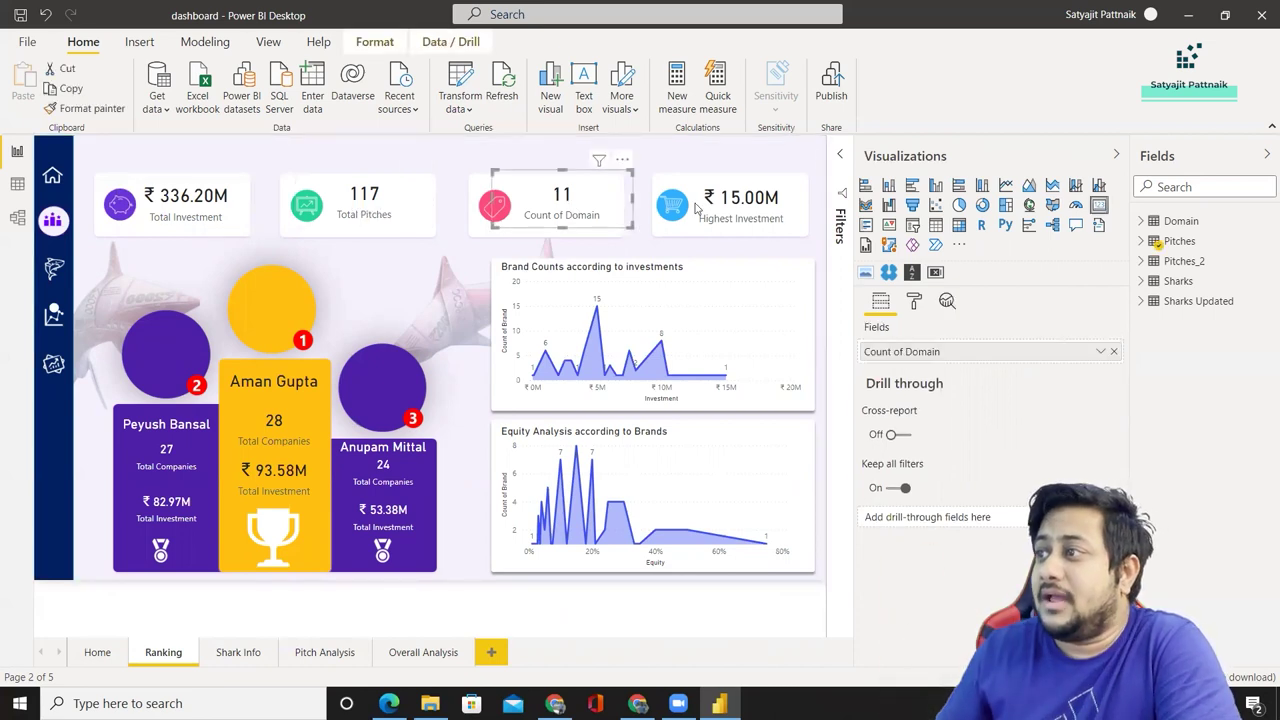
click(754, 210)
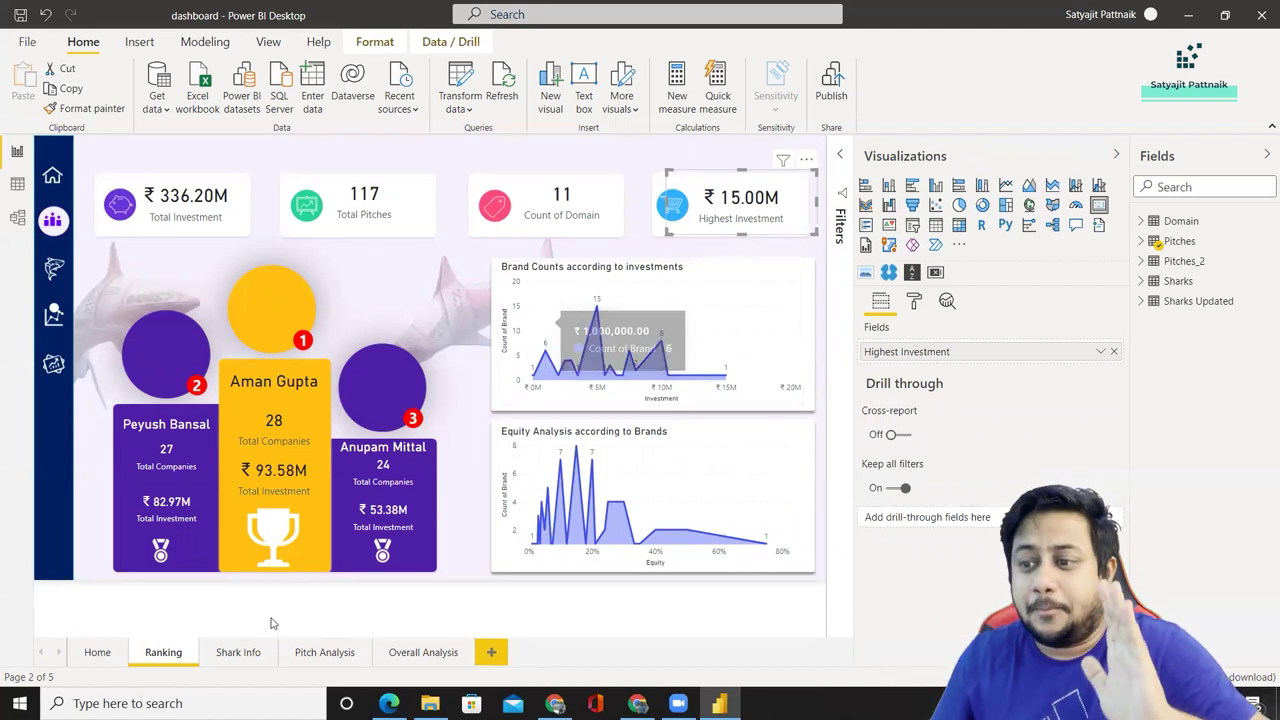
click(233, 652)
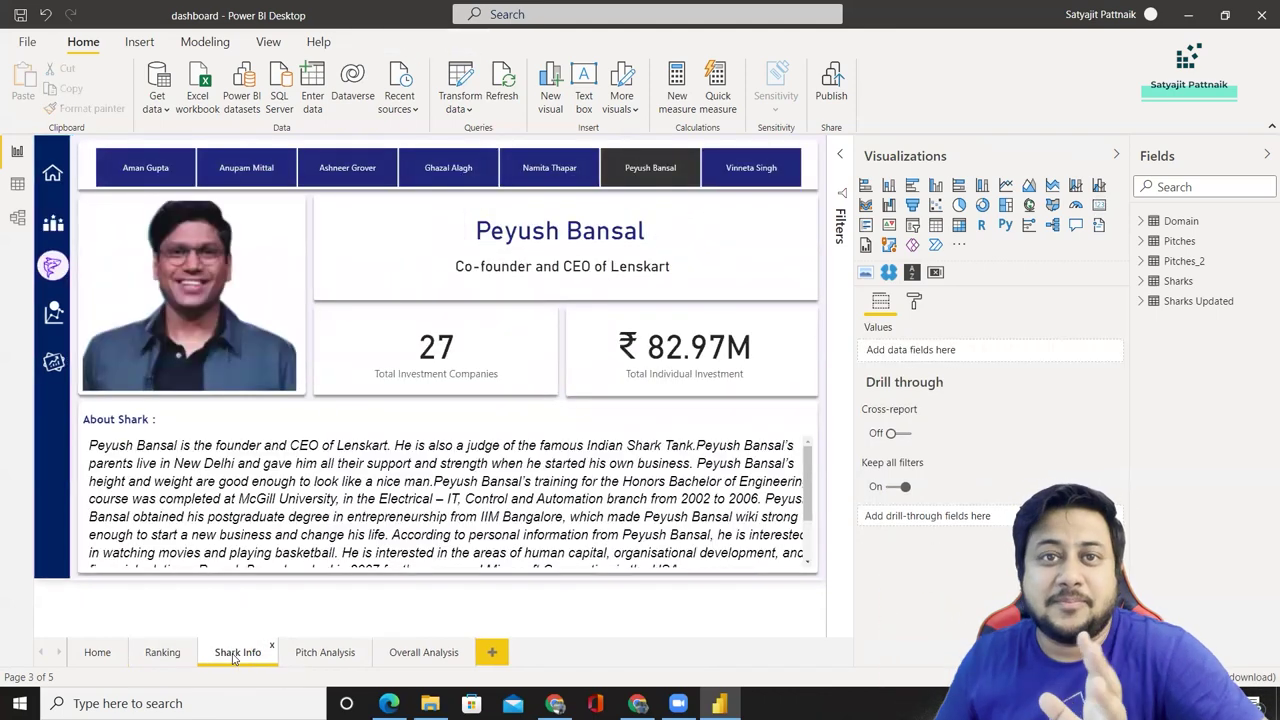
- Cycle through every shark's profile on the Shark Info page, ending back on the first shark
click(148, 175)
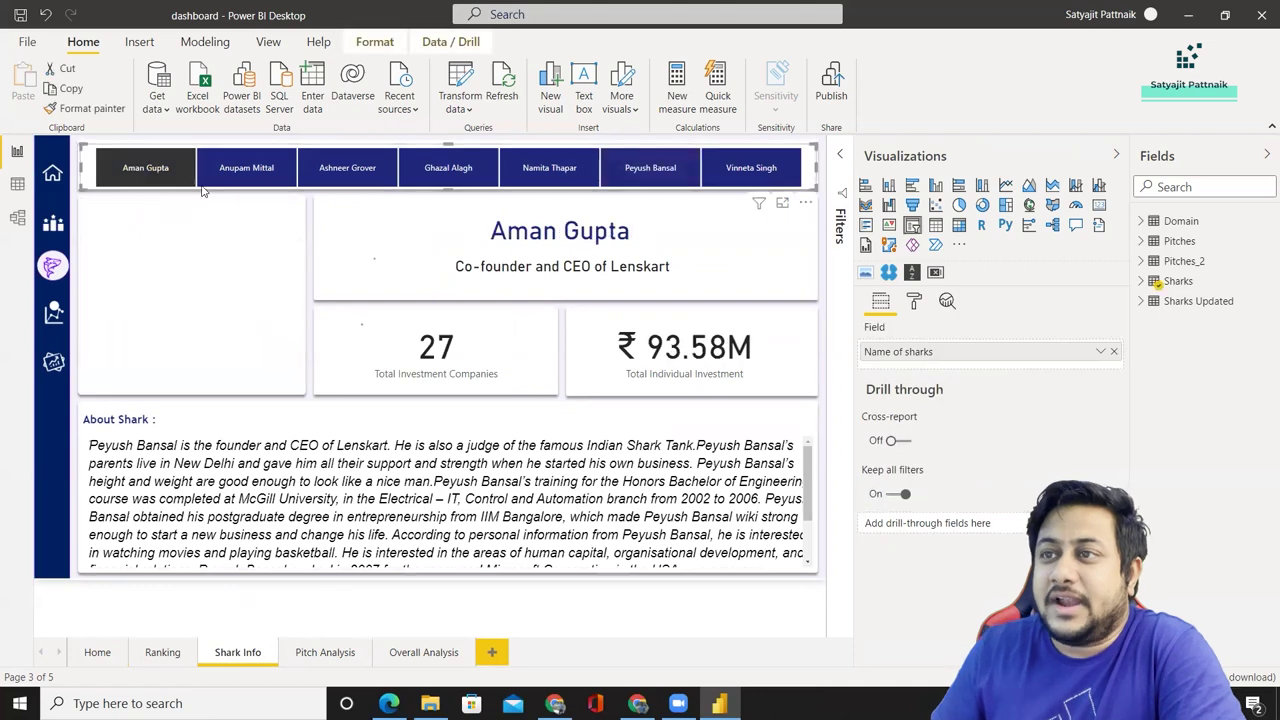
click(262, 168)
click(347, 168)
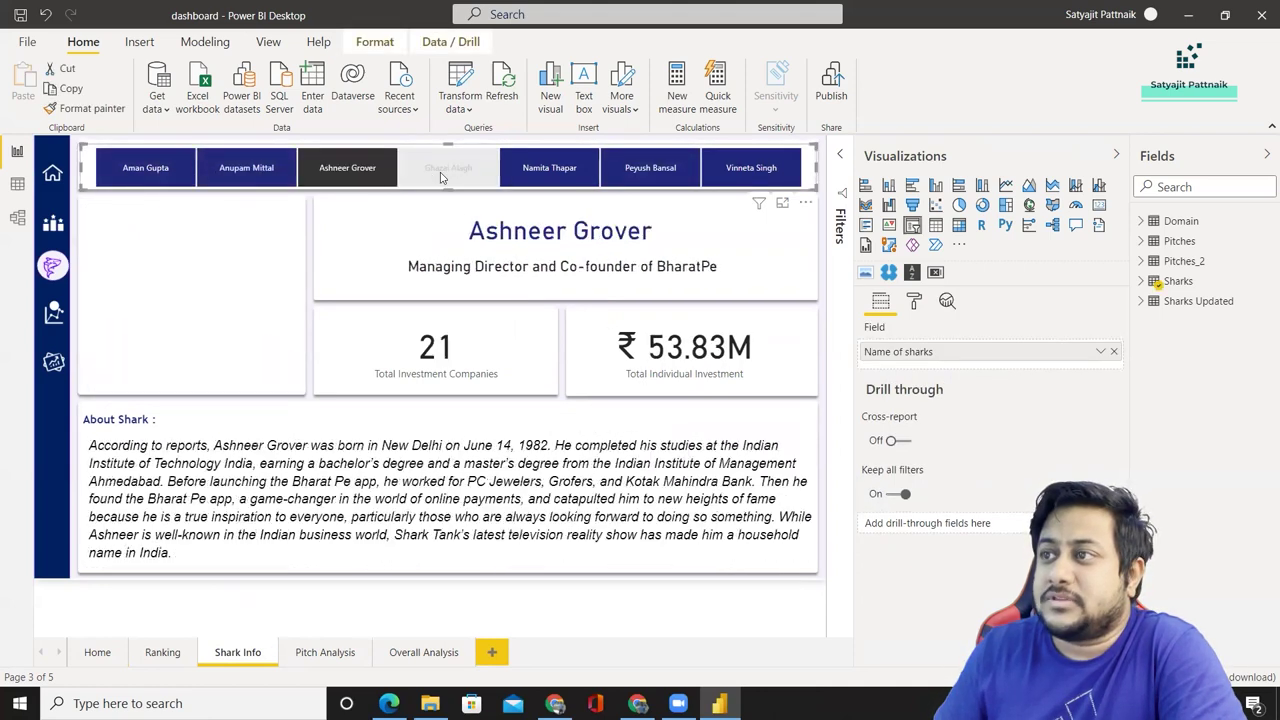
click(441, 170)
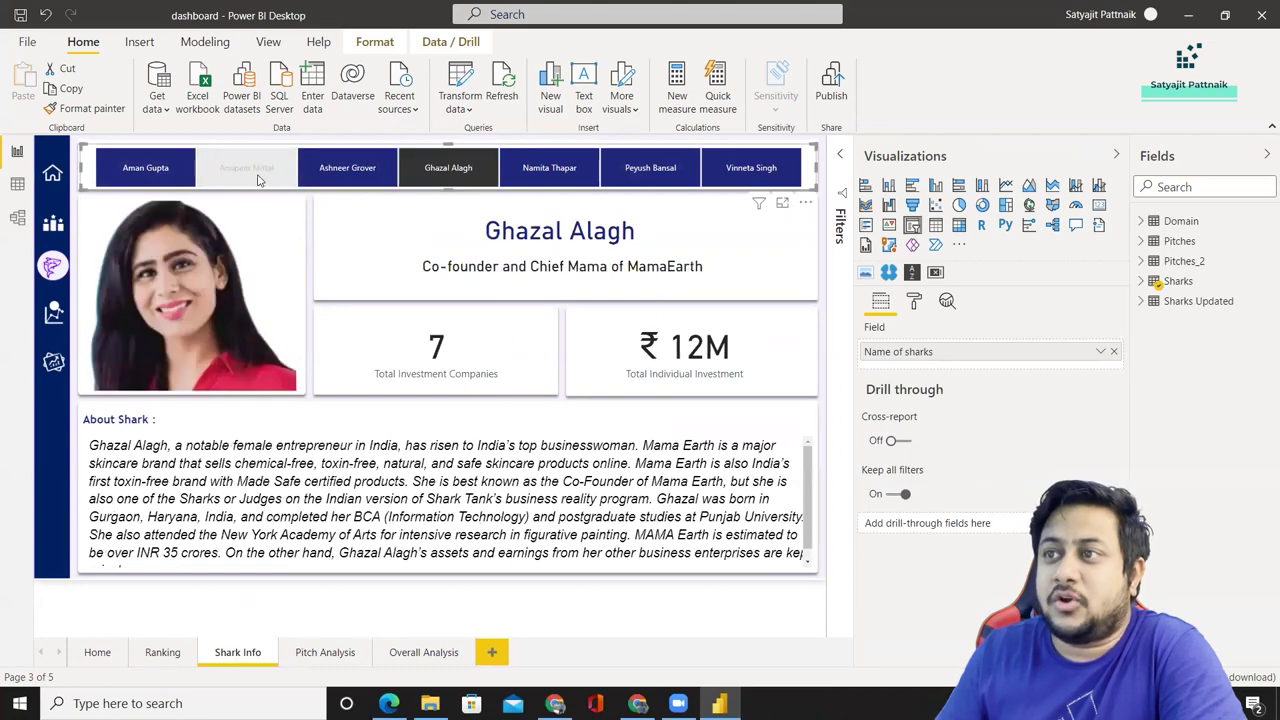
click(170, 178)
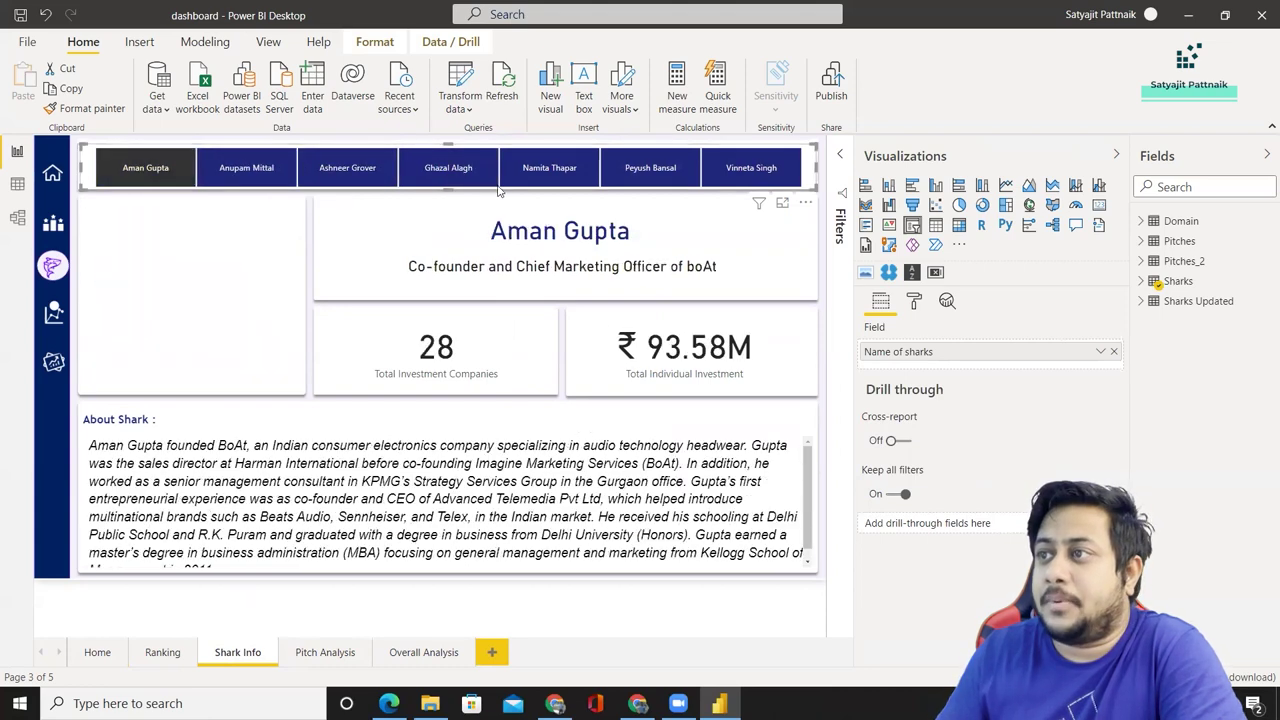
click(464, 186)
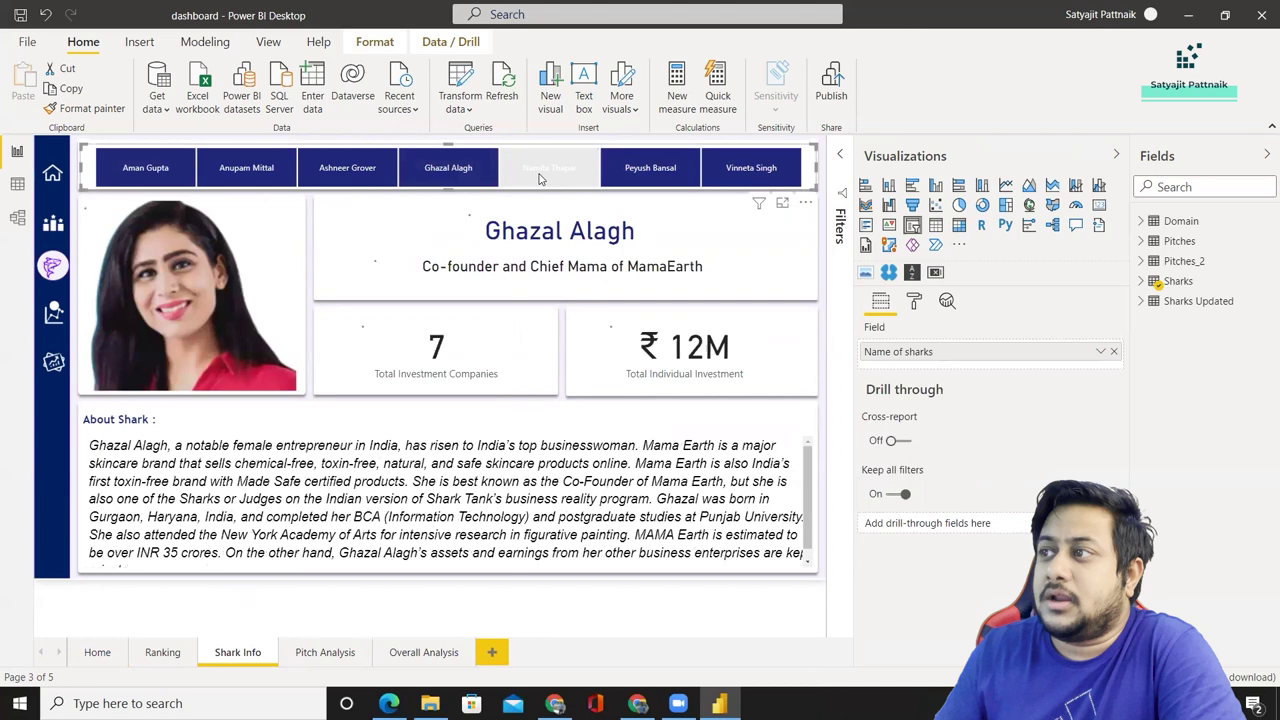
click(539, 178)
click(645, 172)
click(741, 176)
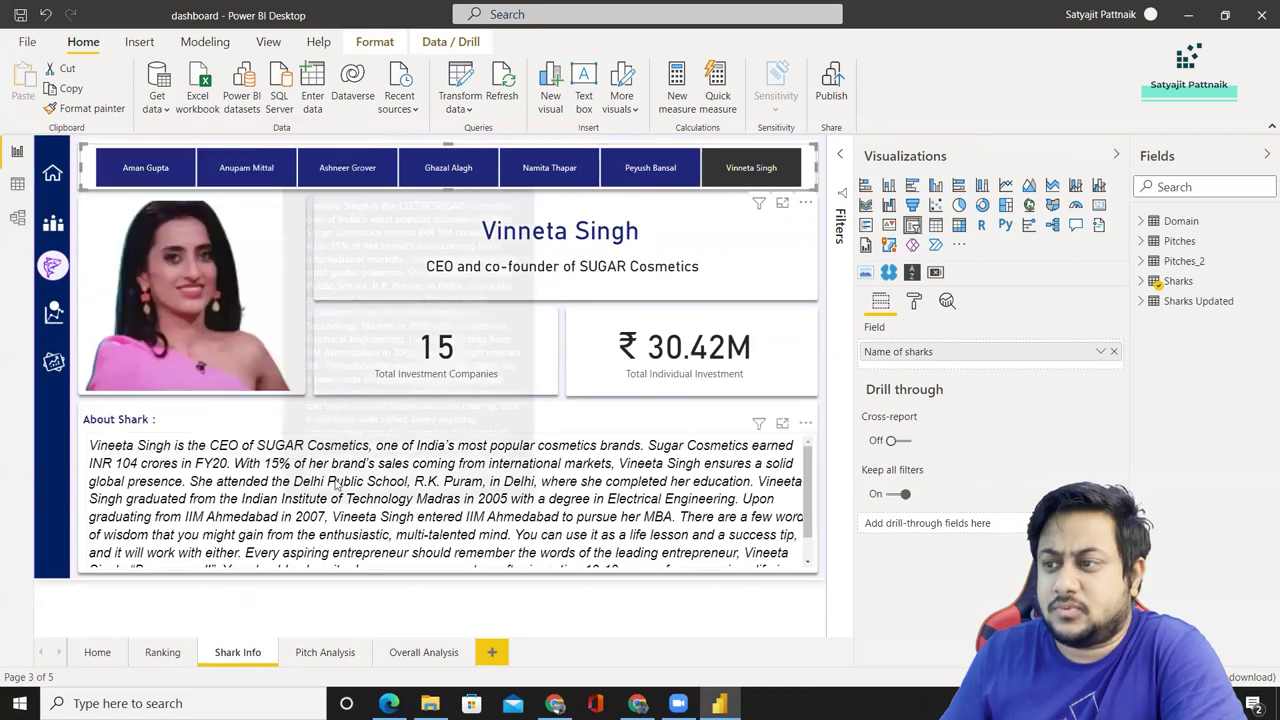
mouse_move(436, 350)
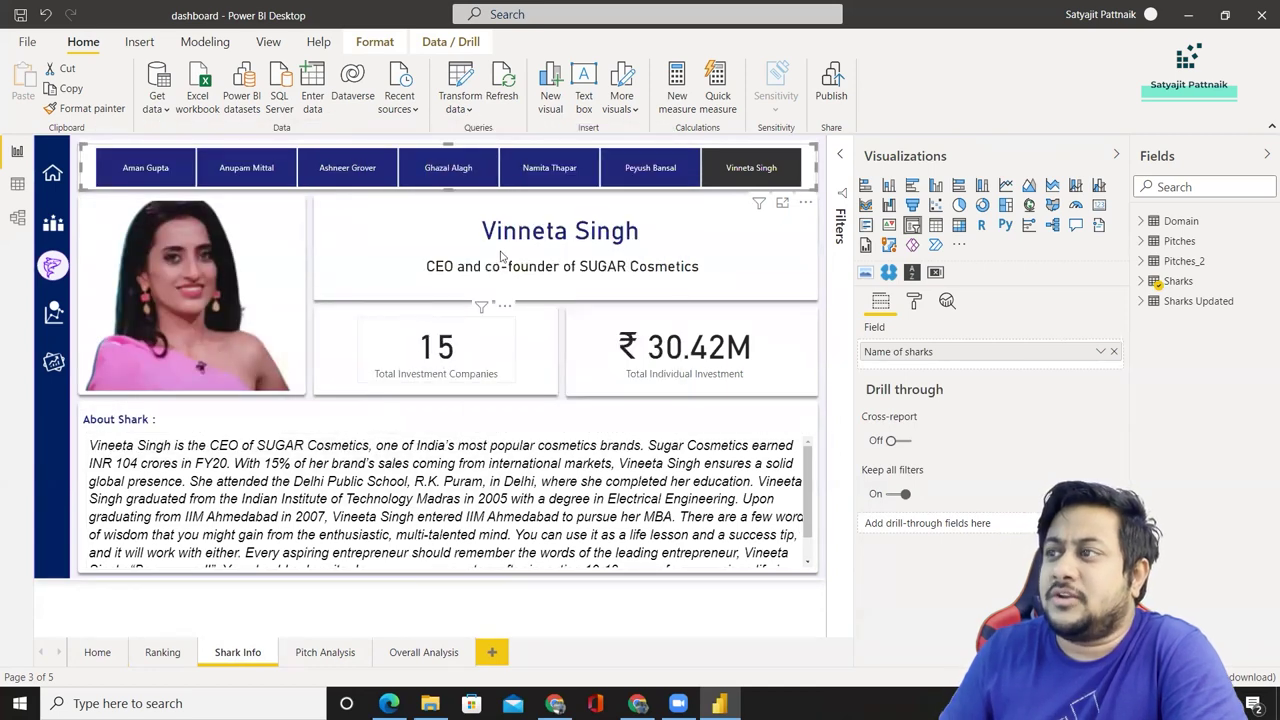
click(549, 167)
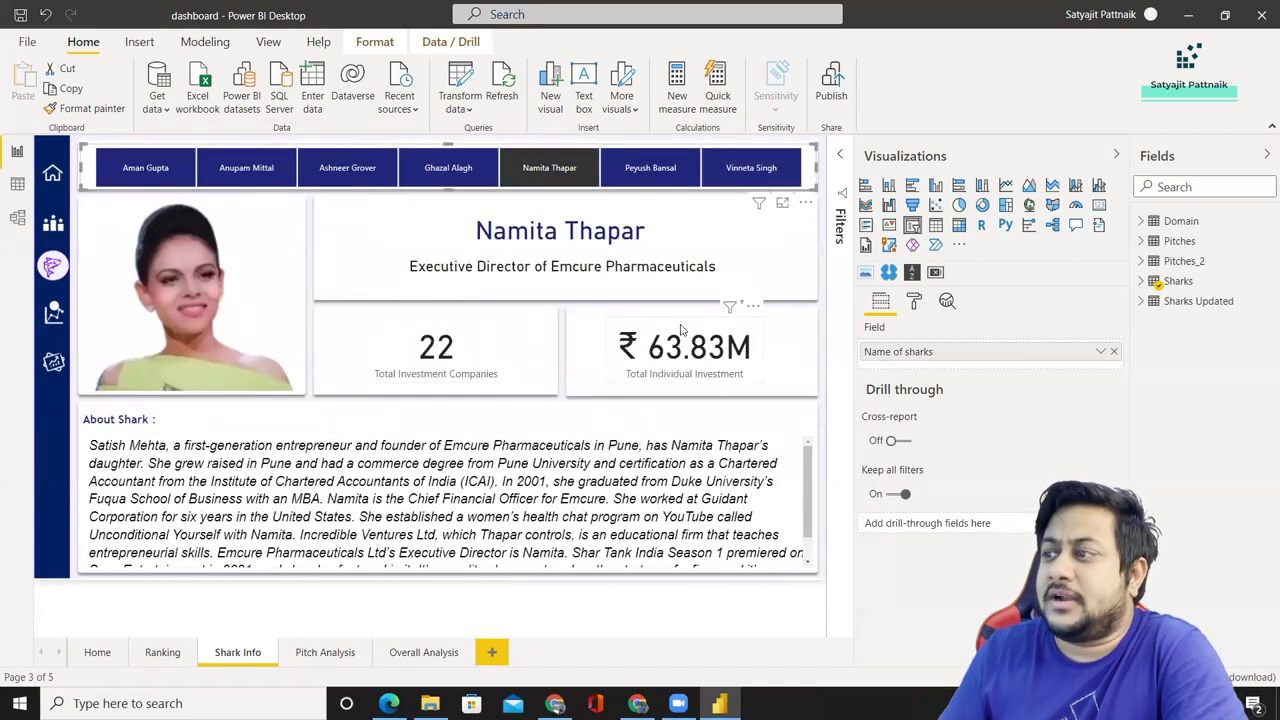
click(148, 170)
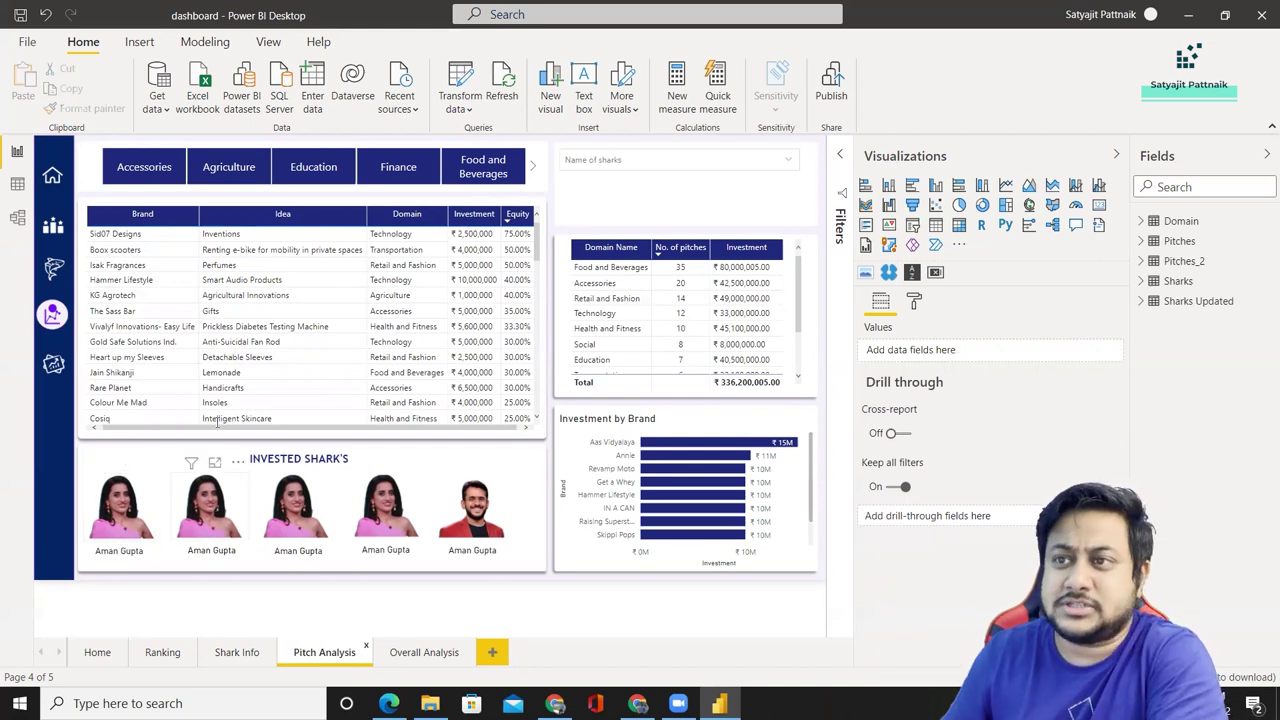
- Cross-filter to Sid07 Designs, then Boox scooters, and start searching the Name of sharks slicer
click(129, 236)
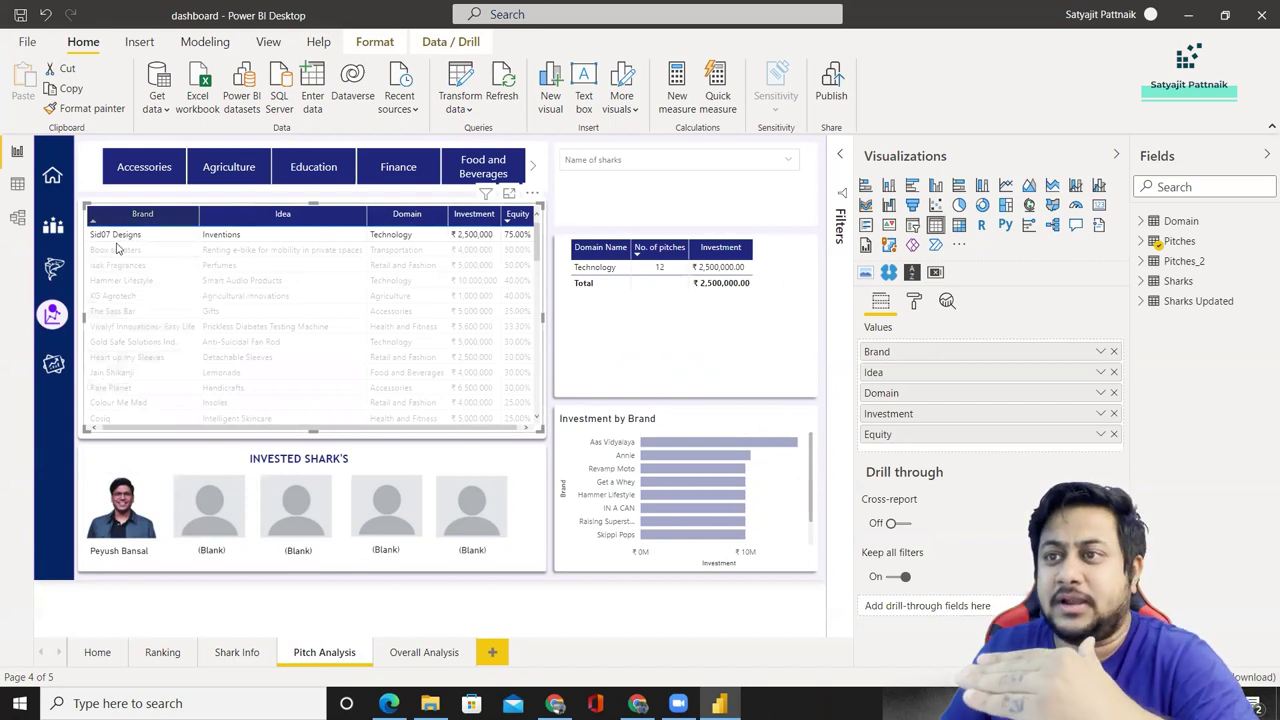
click(115, 250)
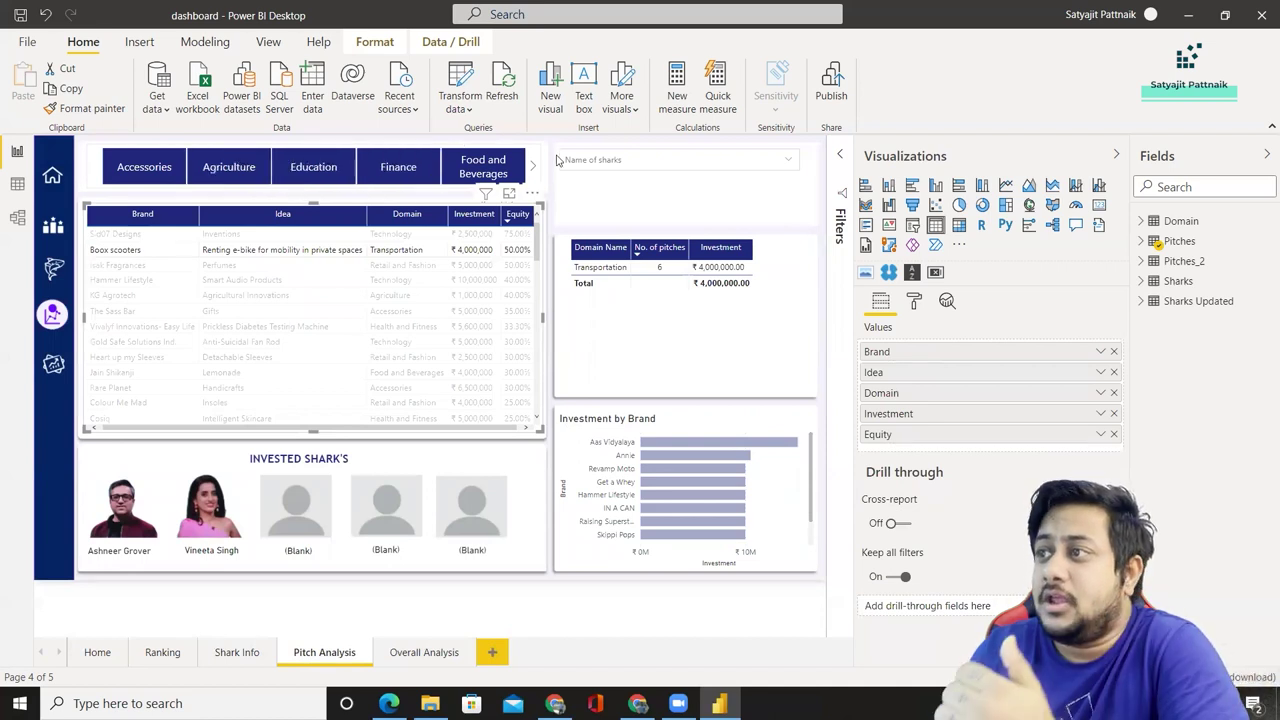
click(596, 160)
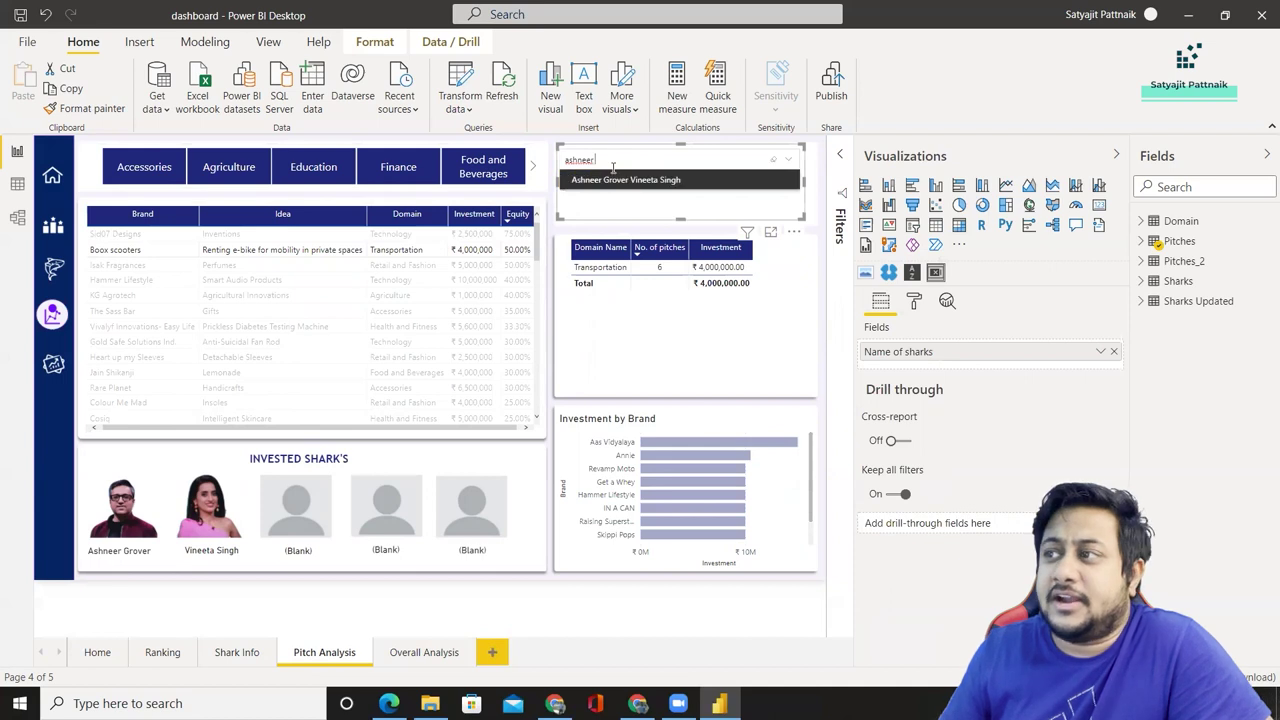
- Search the Name of sharks slicer for 'ush'
double_click(613, 165)
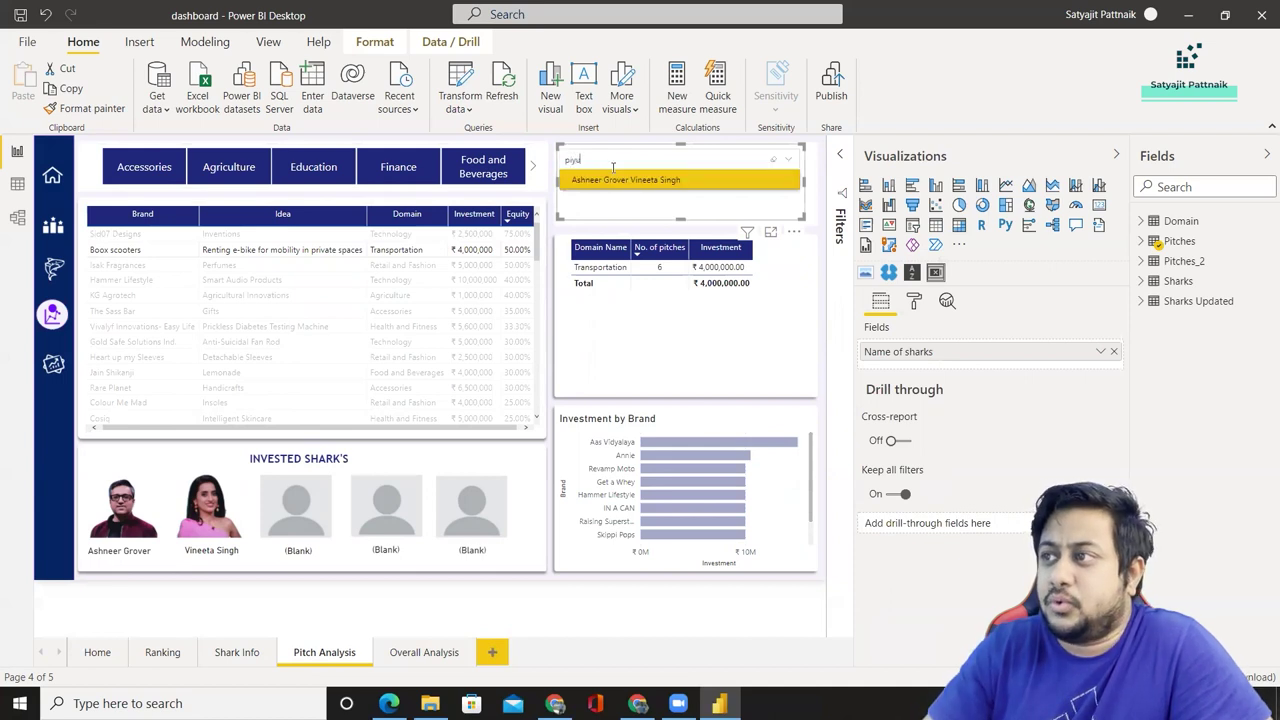
text(ush)
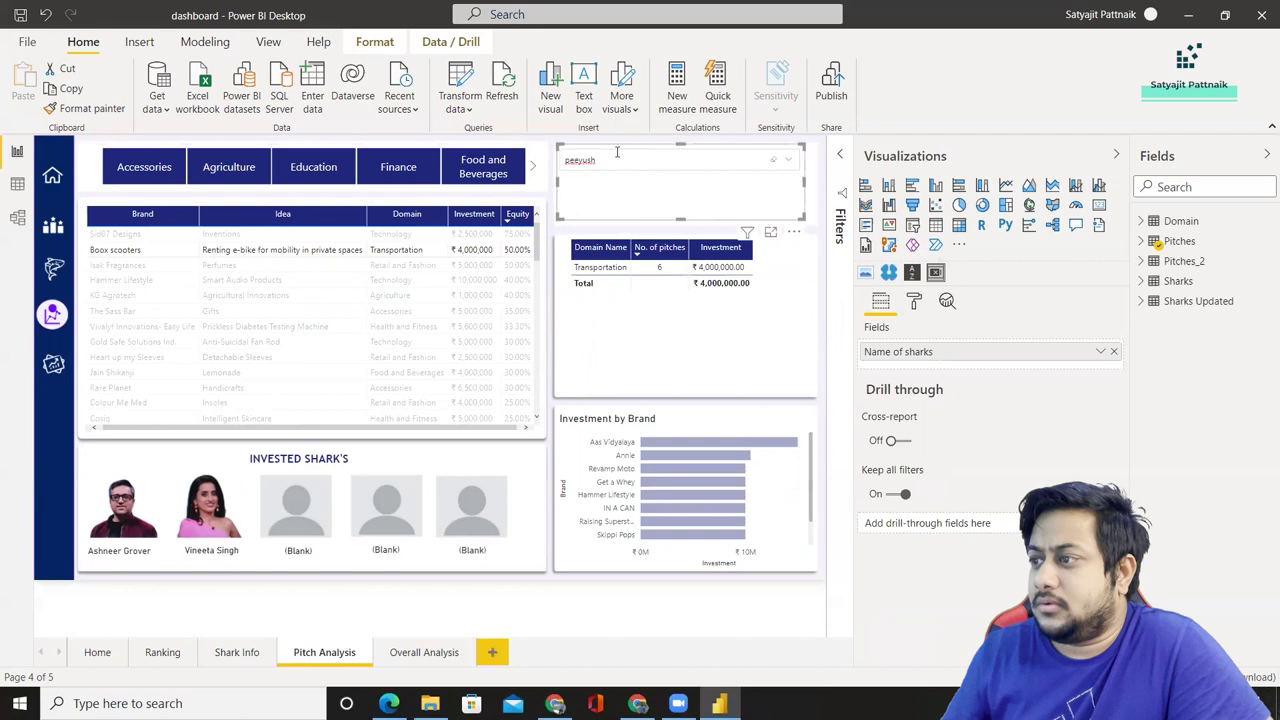
double_click(617, 152)
text(Aman)
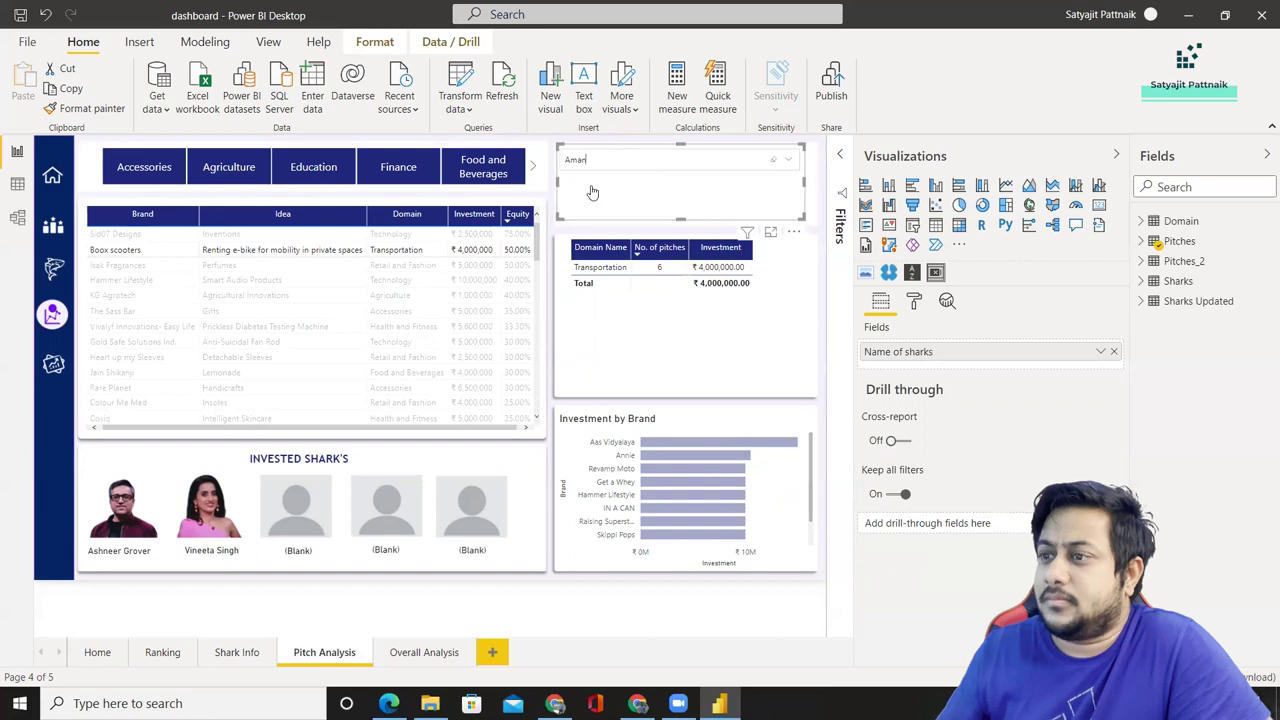
- Clear the pitch table selection and filter to the Aman Gupta Peyush Bansal pairing
mouse_move(313, 300)
click(113, 236)
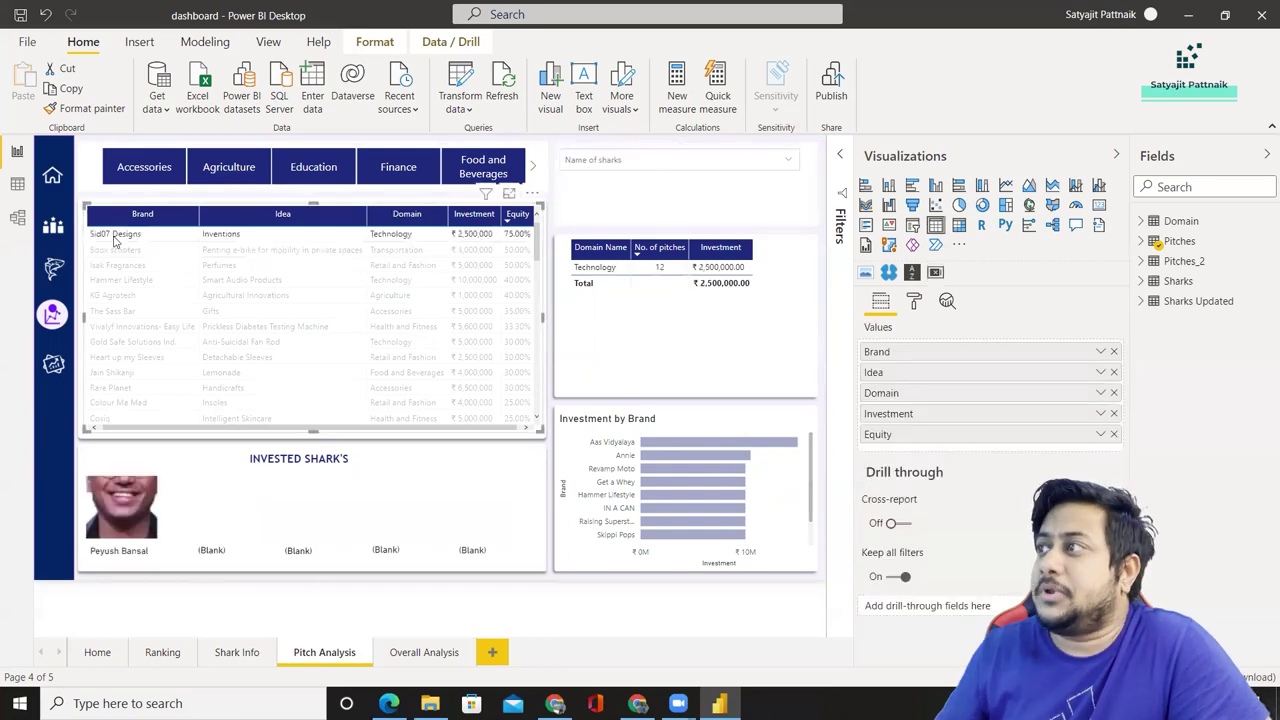
click(175, 236)
click(607, 163)
text(aman)
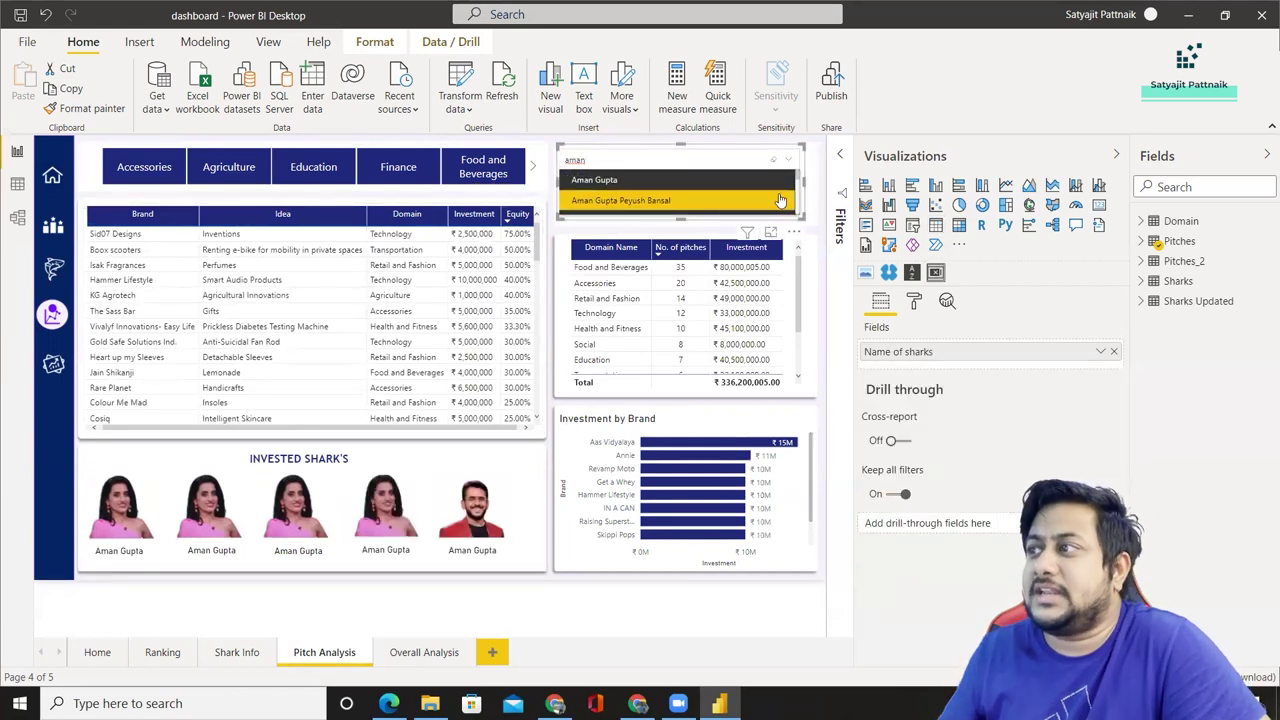
click(628, 202)
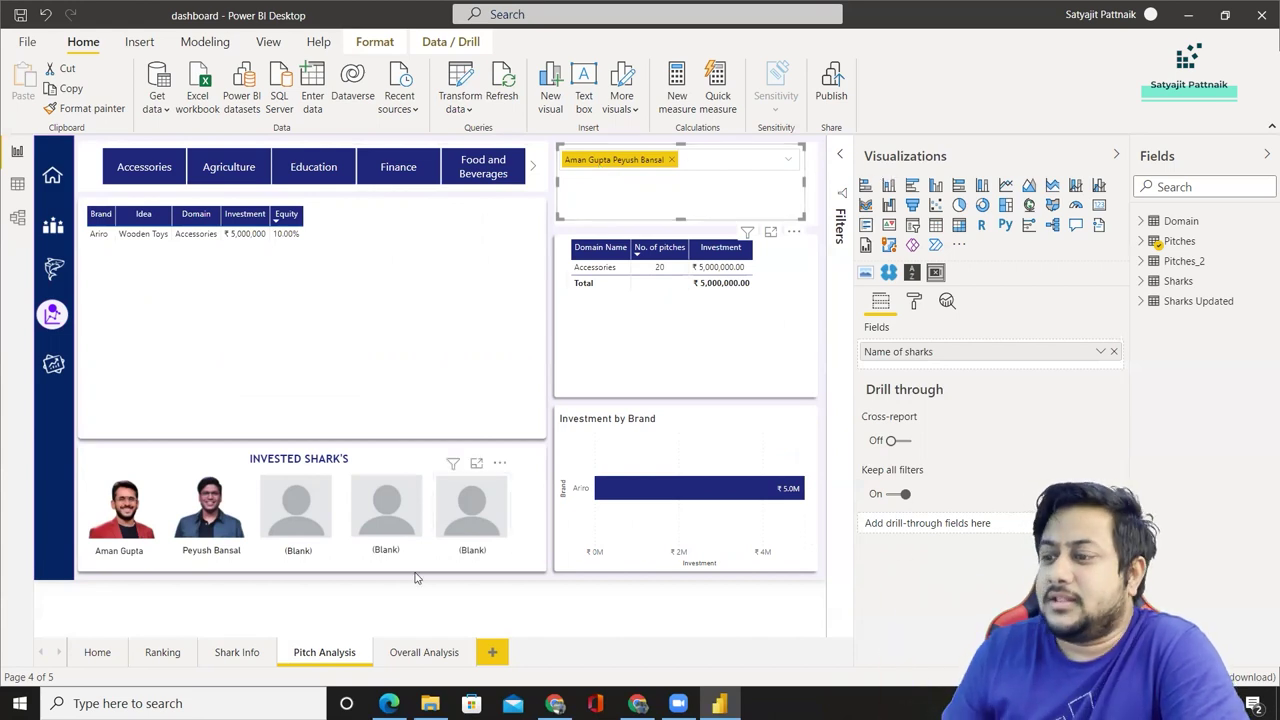
- Review the Overall Analysis page, then return to the Home cover page
click(432, 655)
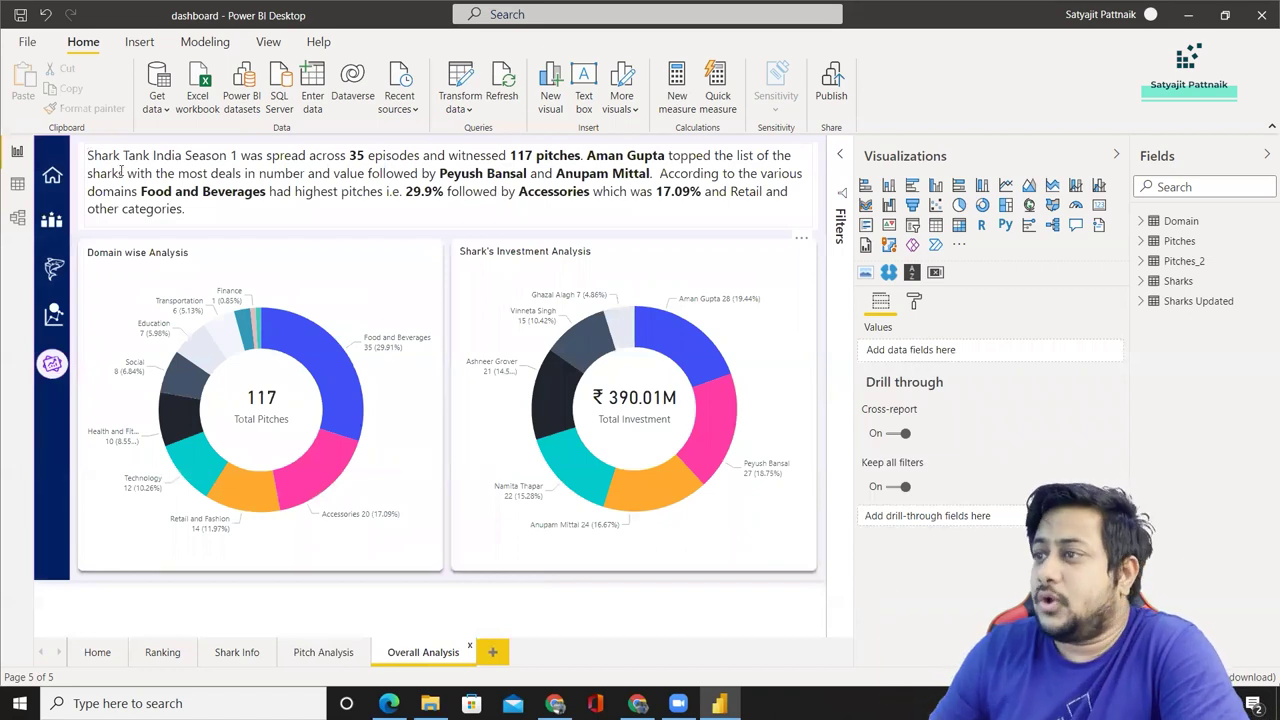
click(50, 176)
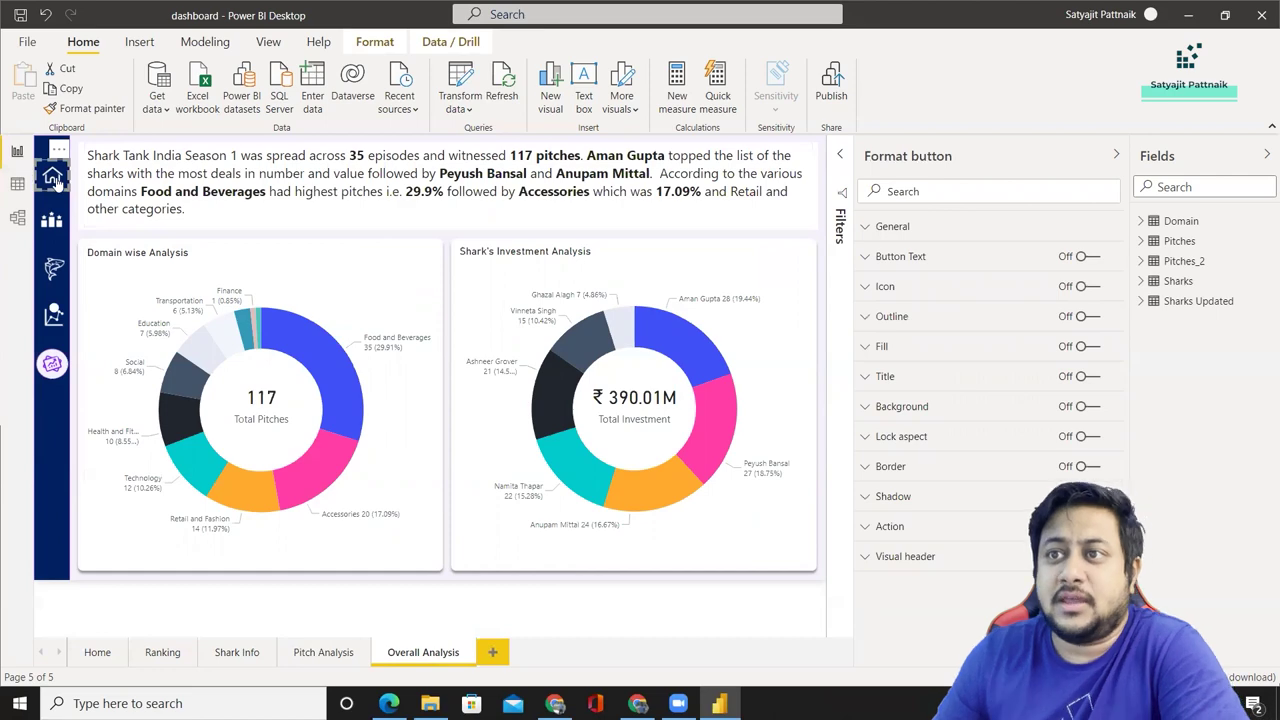
ctrl+click(52, 176)
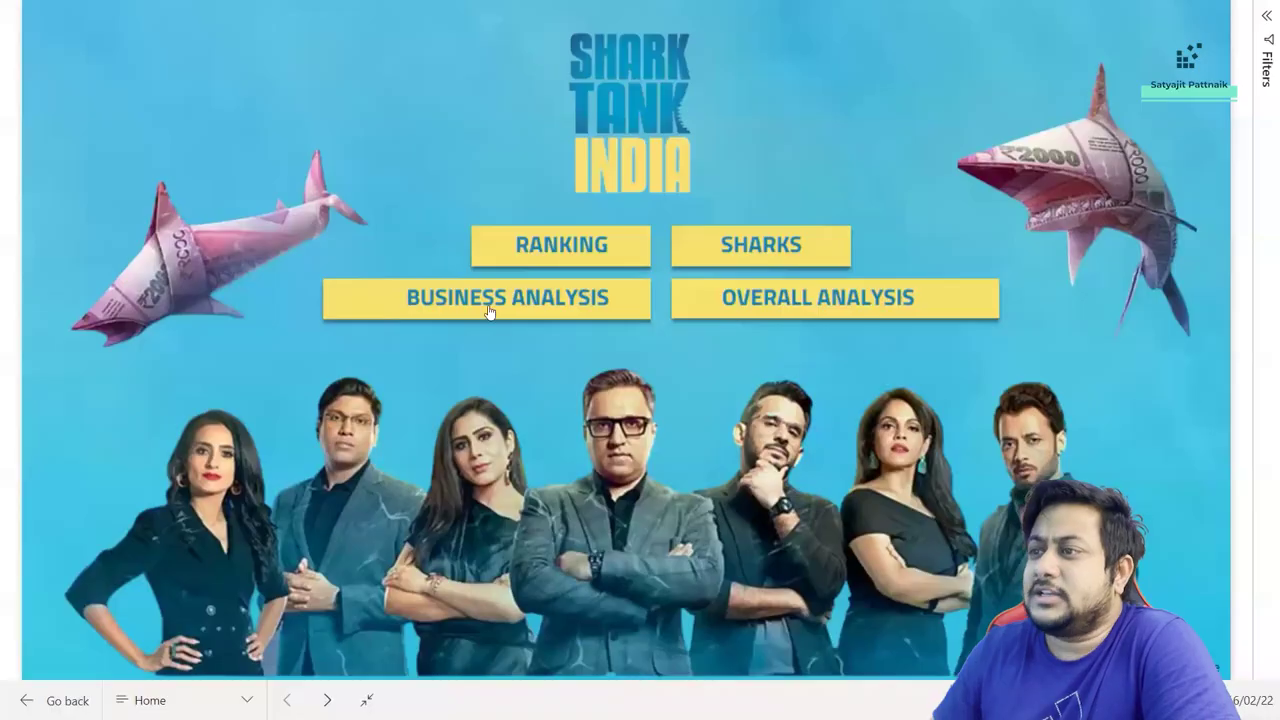
click(180, 700)
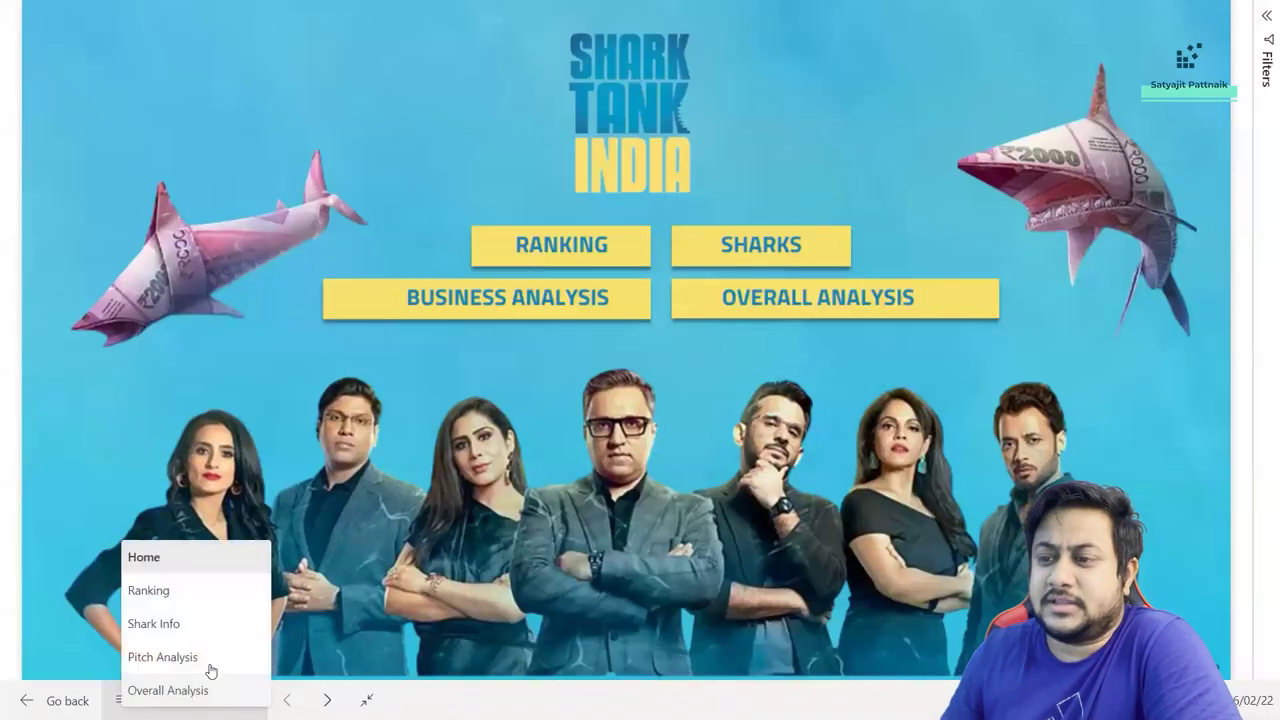
click(180, 597)
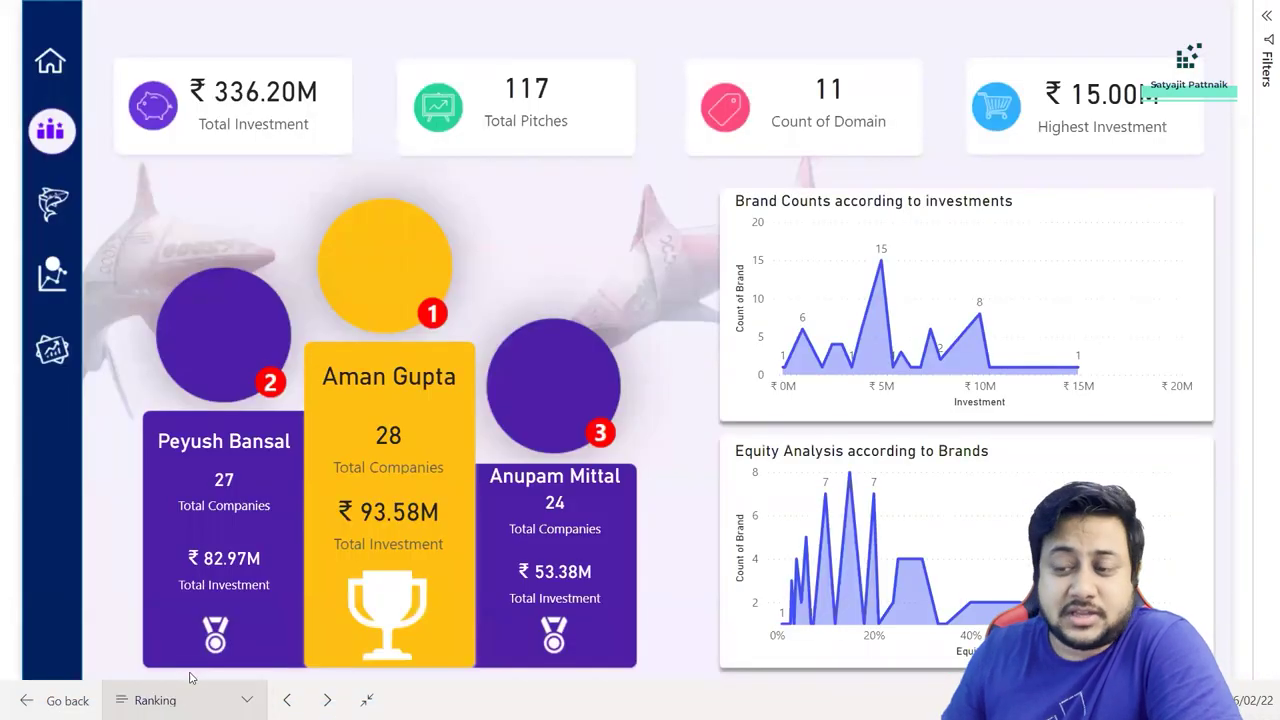
click(185, 700)
click(160, 623)
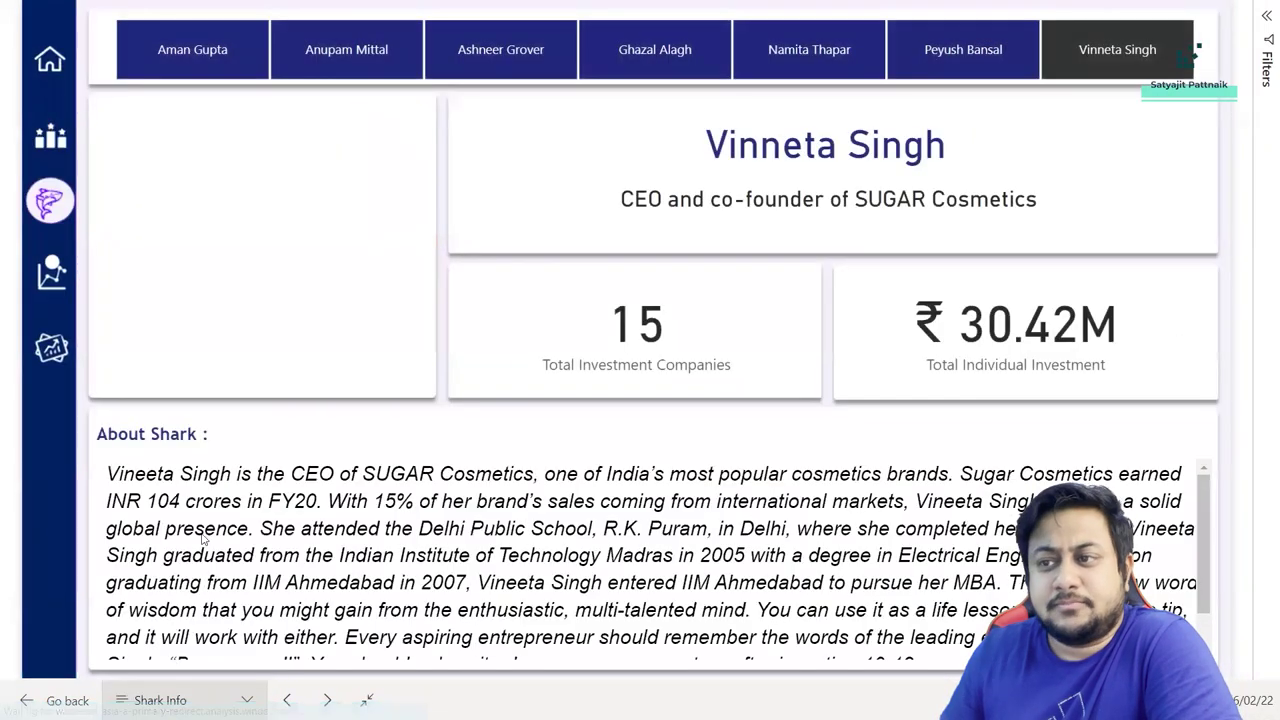
click(195, 699)
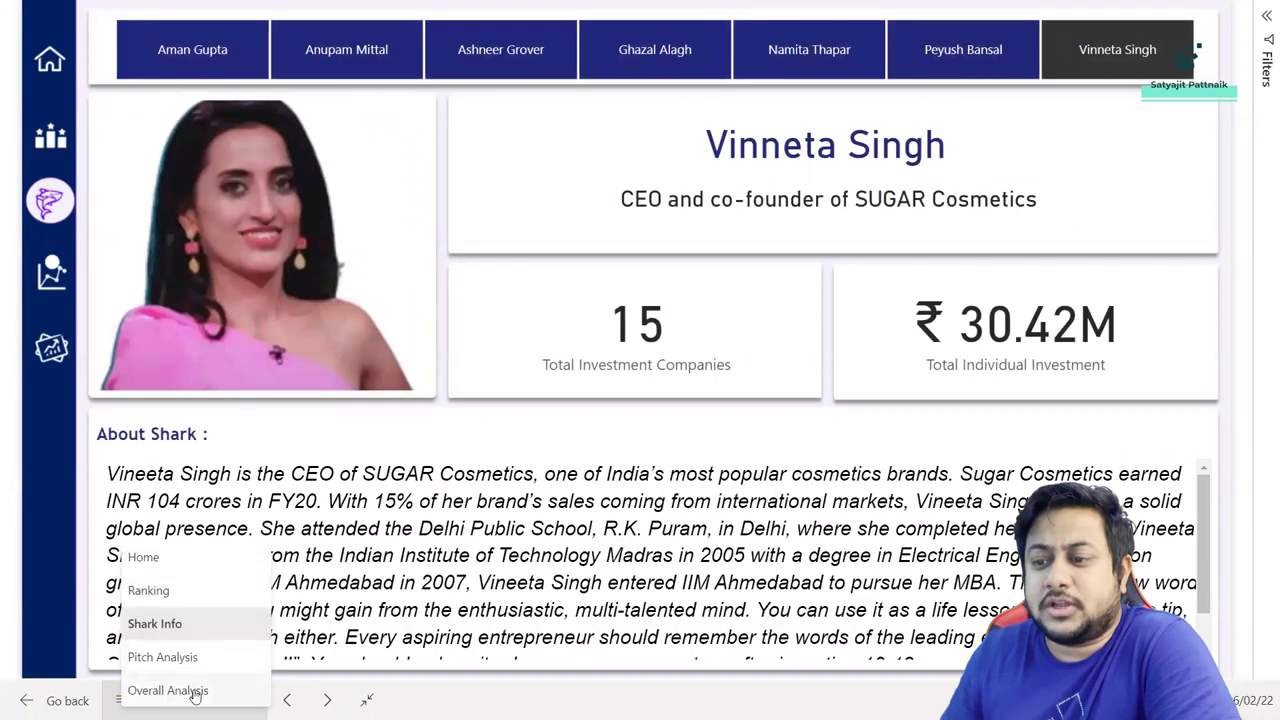
click(195, 690)
click(170, 566)
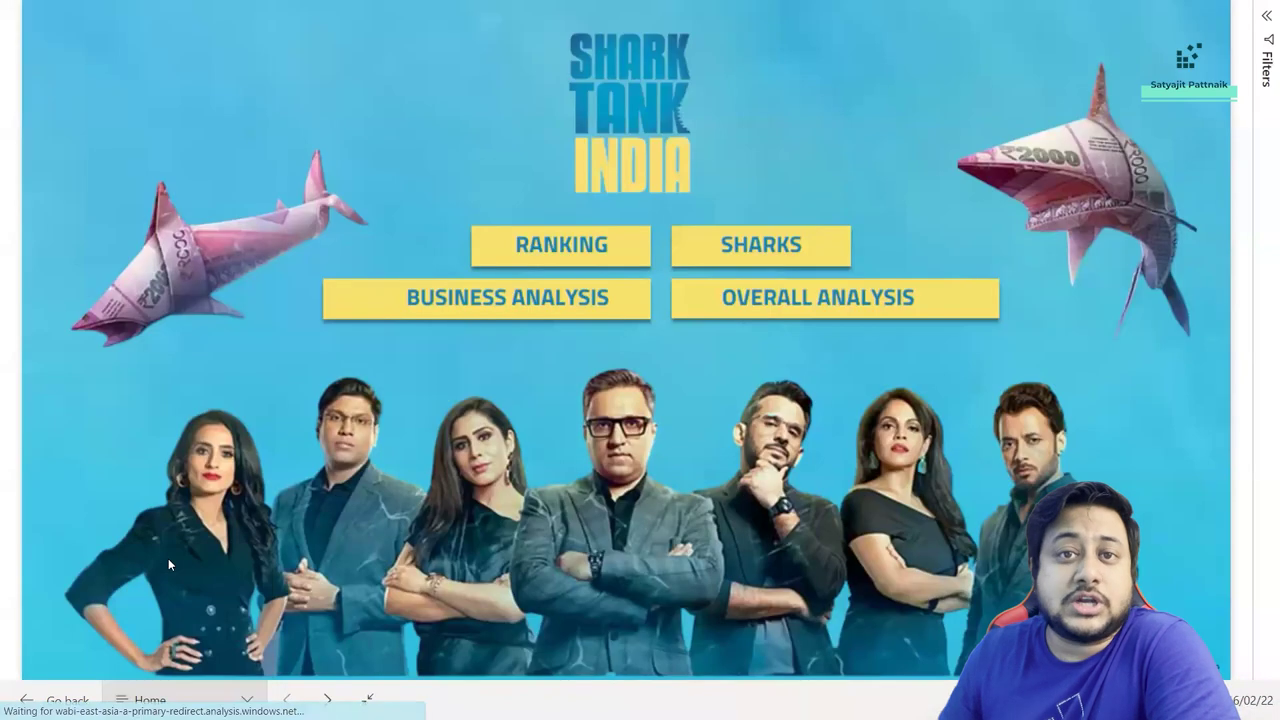